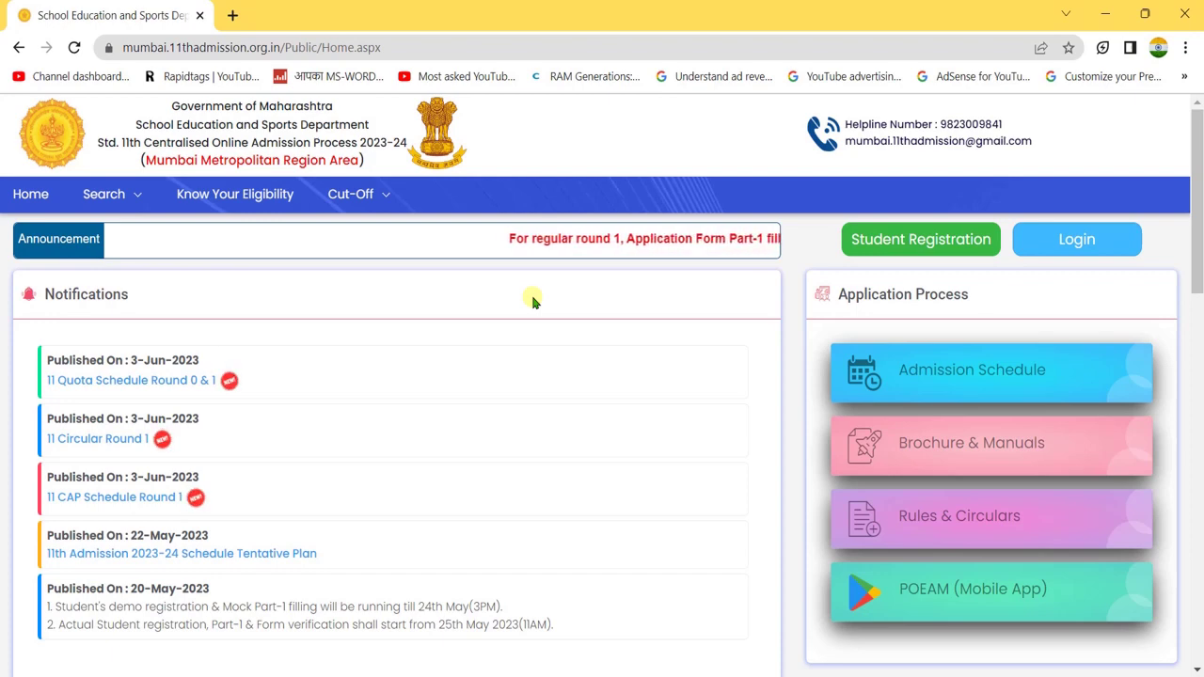
Log in to the admission portal and save Commerce as the stream and English as the medium
click(1055, 254)
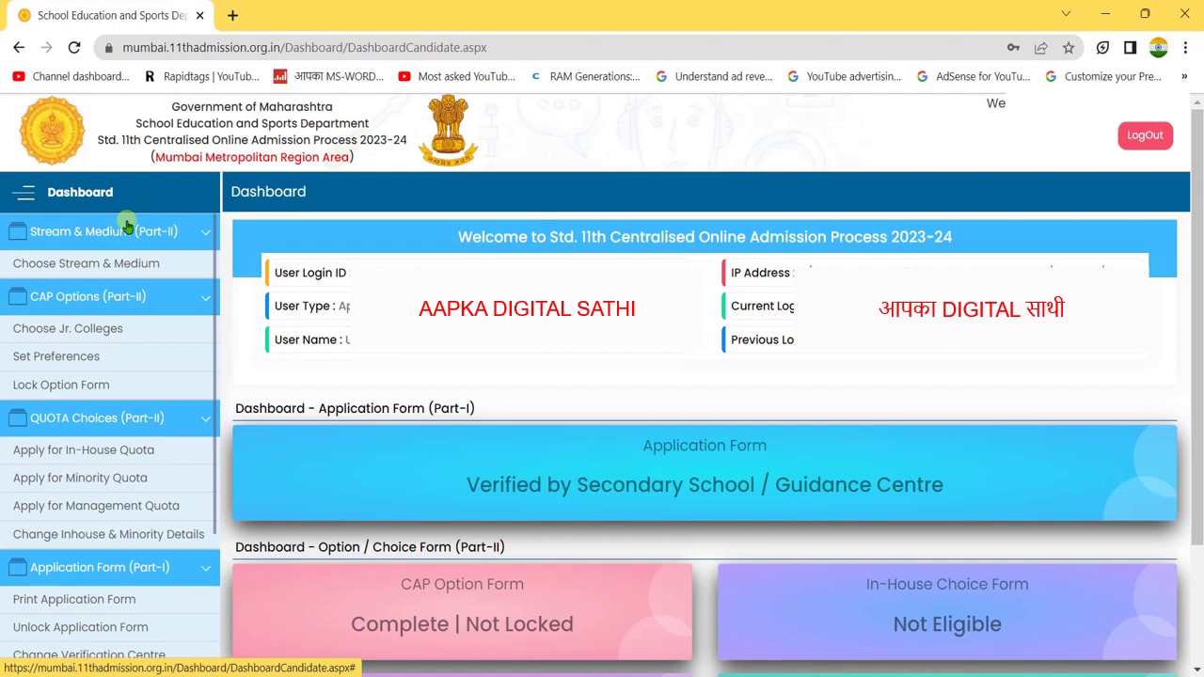
click(83, 266)
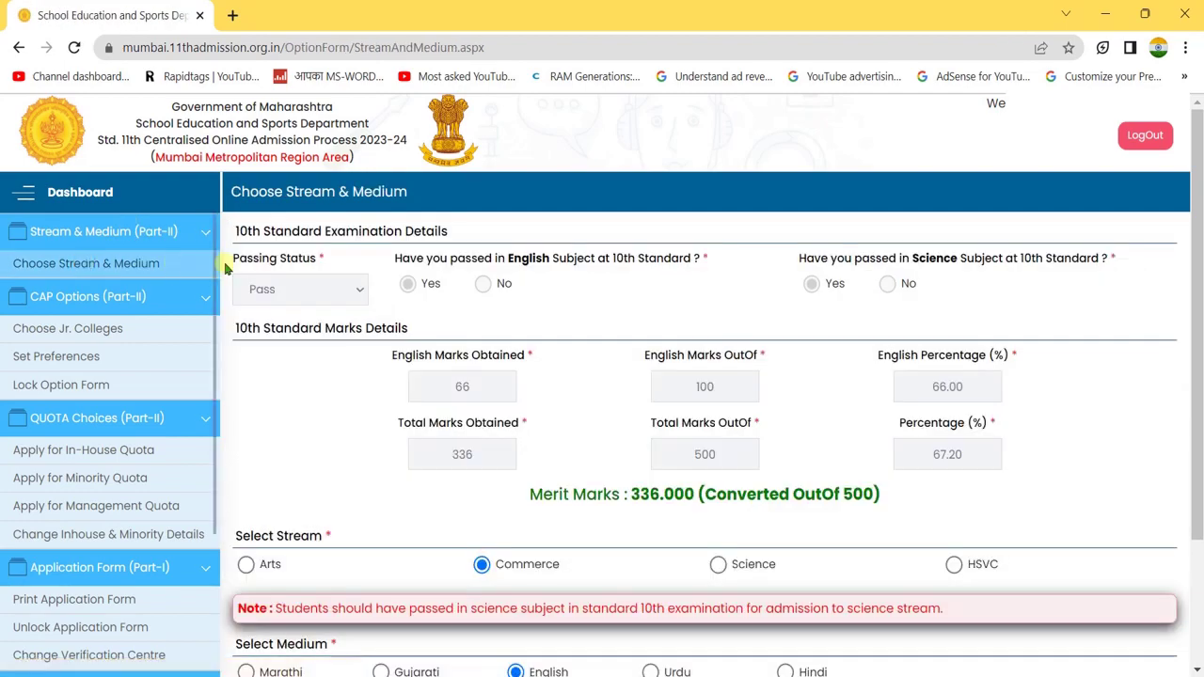
scroll(321, 456, down, 3)
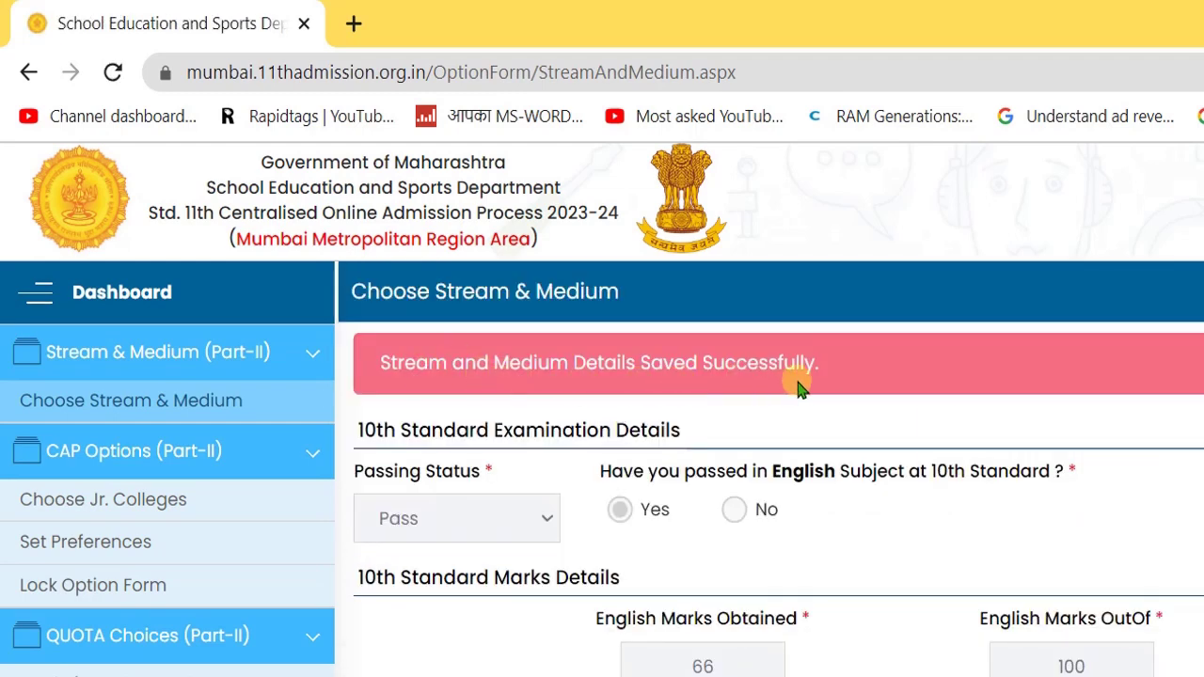
Open the junior college selection form, then mark and unmark Ramniranjan Jhunjhunwala College for deletion
click(158, 522)
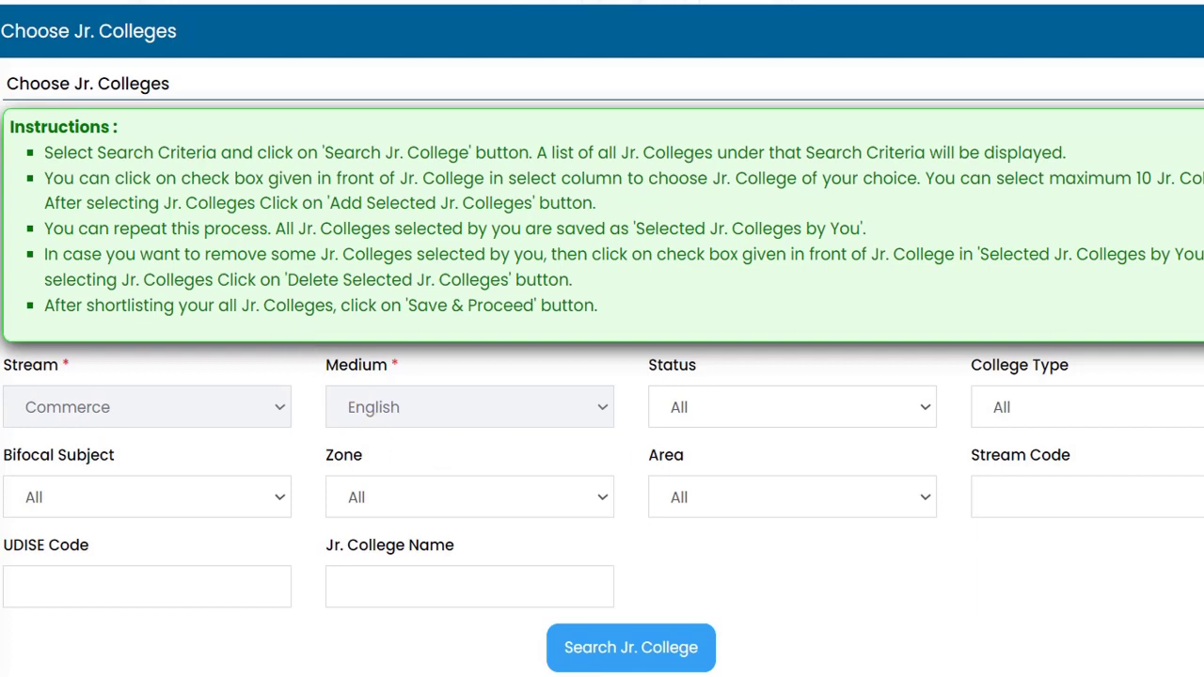
scroll(327, 423, down, 5)
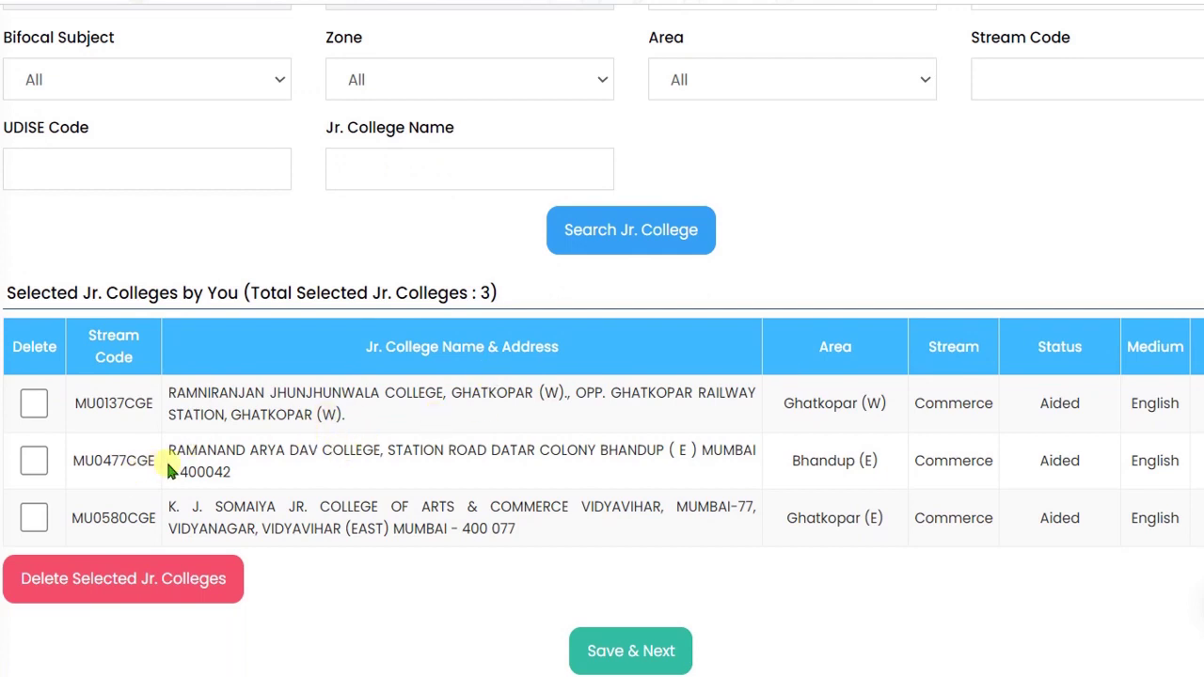
click(34, 405)
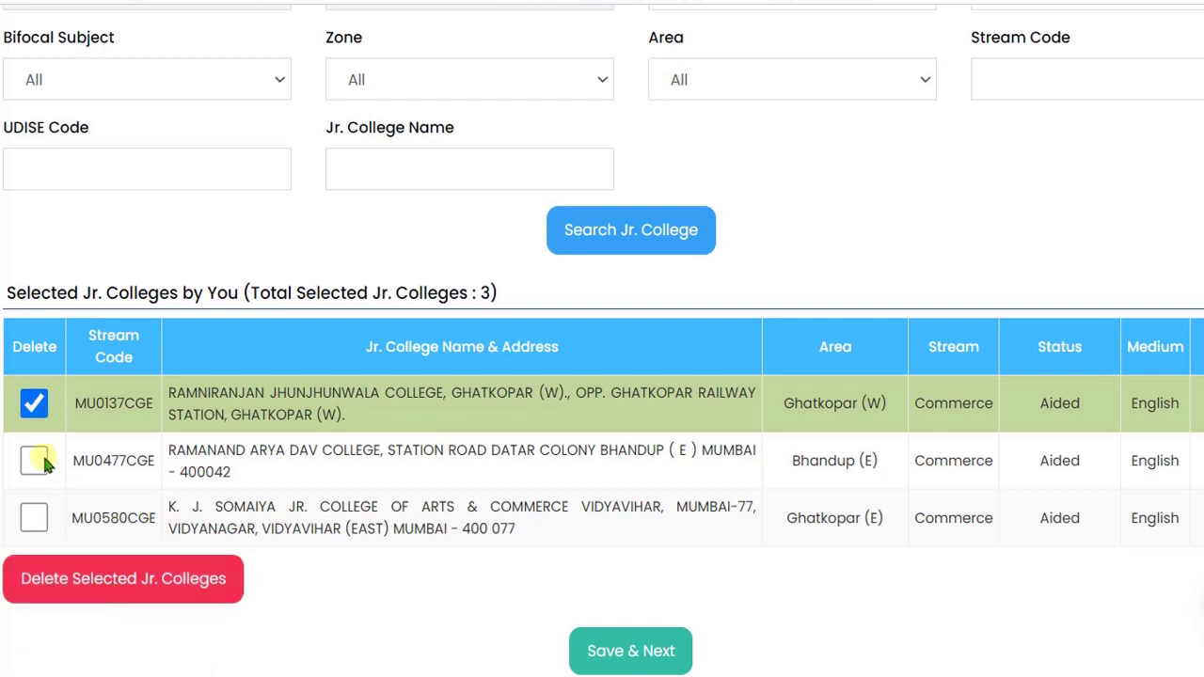
click(34, 404)
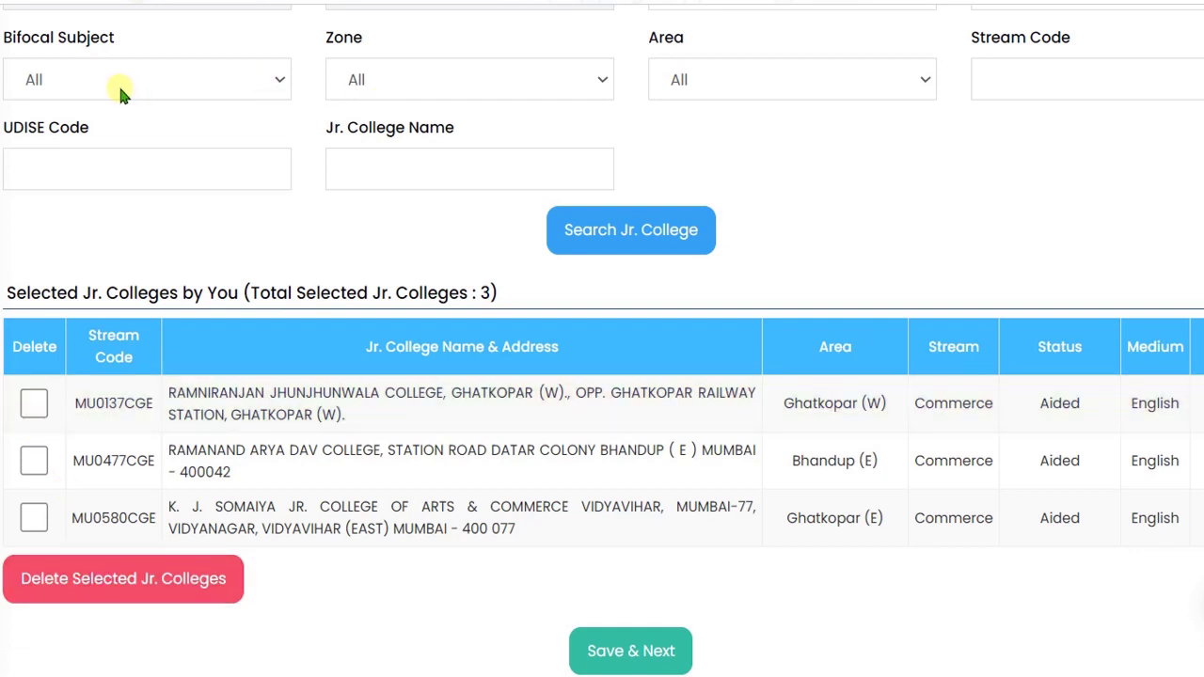
Search junior colleges with the optional filters at All, then save the selected college list and proceed to setting preferences
click(621, 227)
click(571, 237)
click(590, 232)
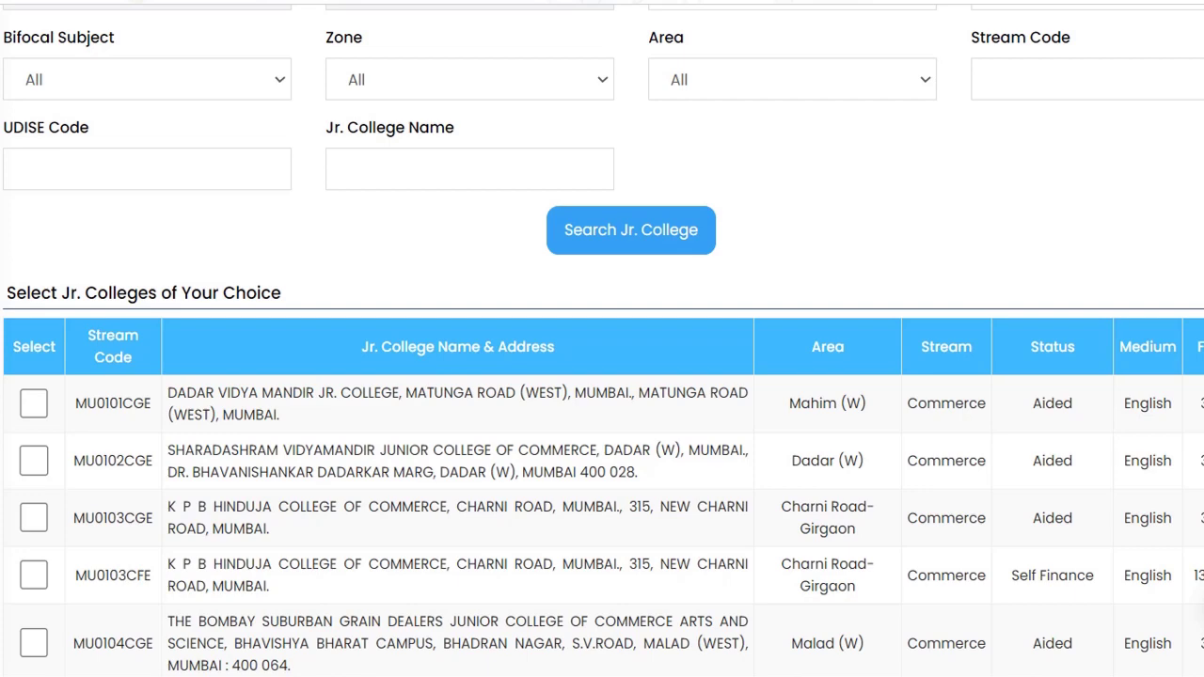
scroll(602, 338, down, 5)
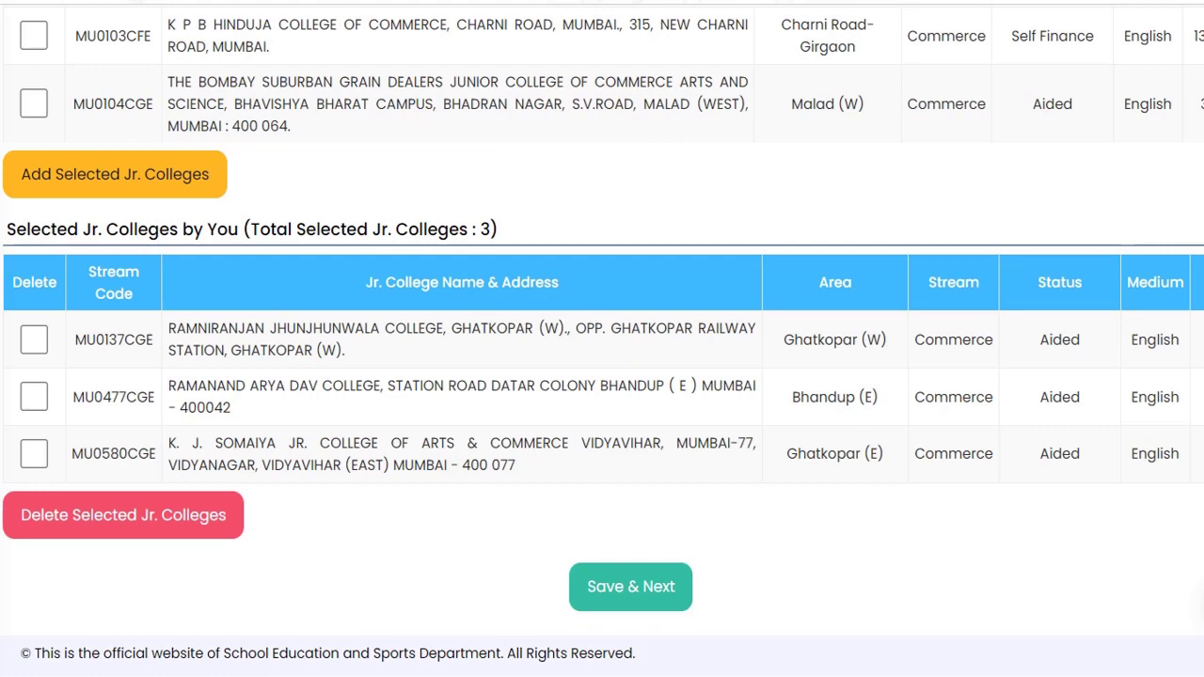
scroll(271, 351, up, 5)
scroll(271, 351, down, 2)
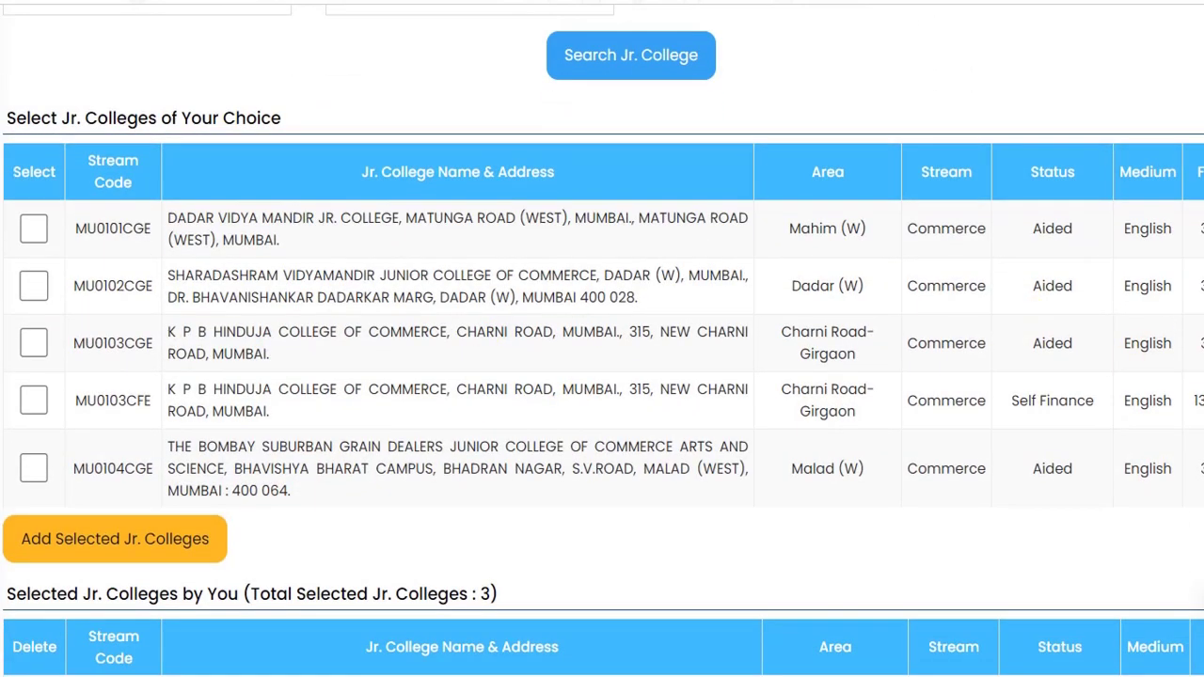
scroll(958, 458, down, 3)
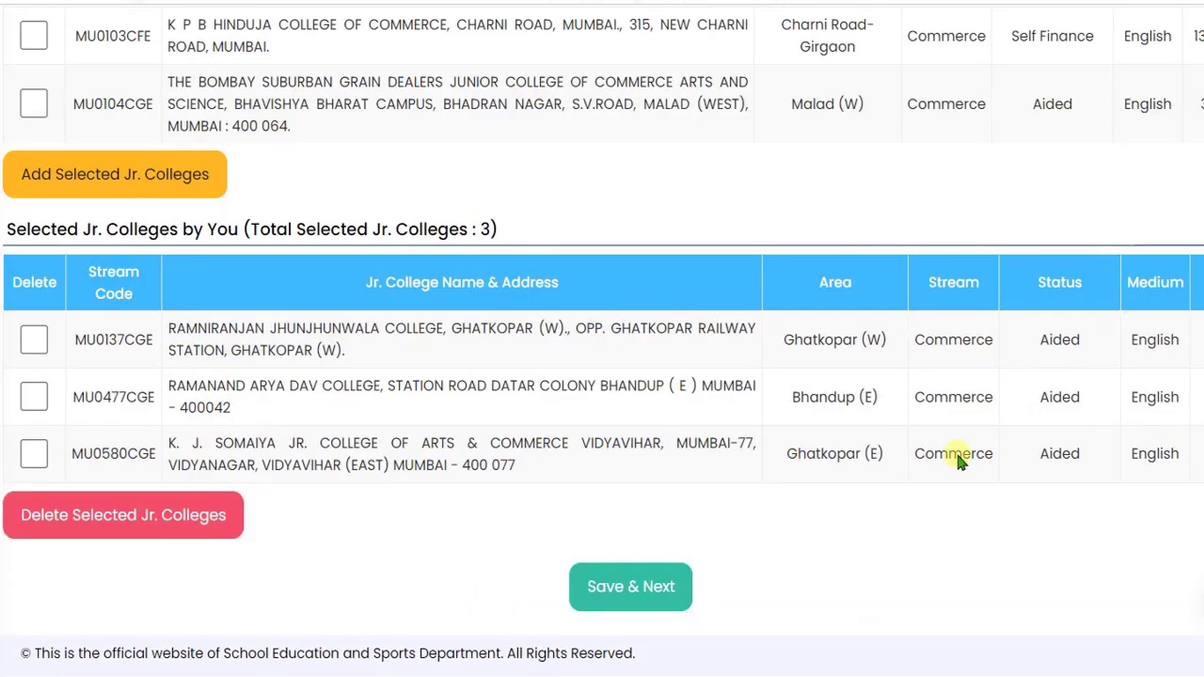
click(607, 591)
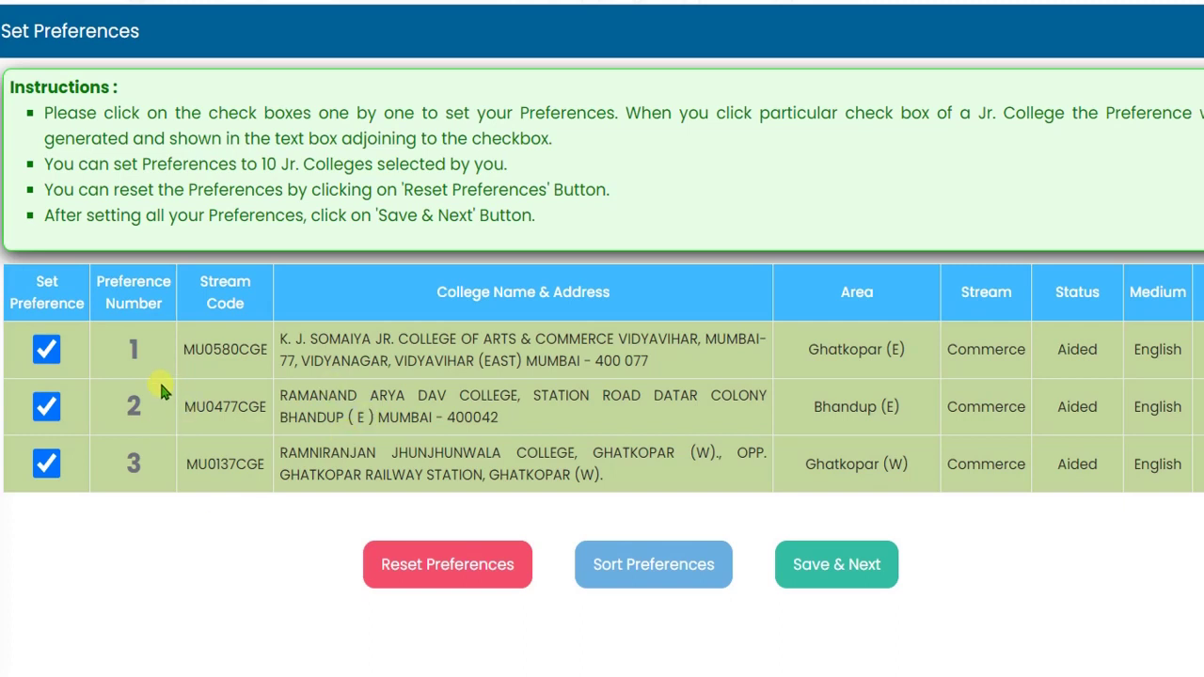
Clear the college preferences and rank K. J. Somaiya first, Ramanand Arya DAV second and Ramniranjan Jhunjhunwala third
click(58, 351)
click(52, 353)
click(47, 351)
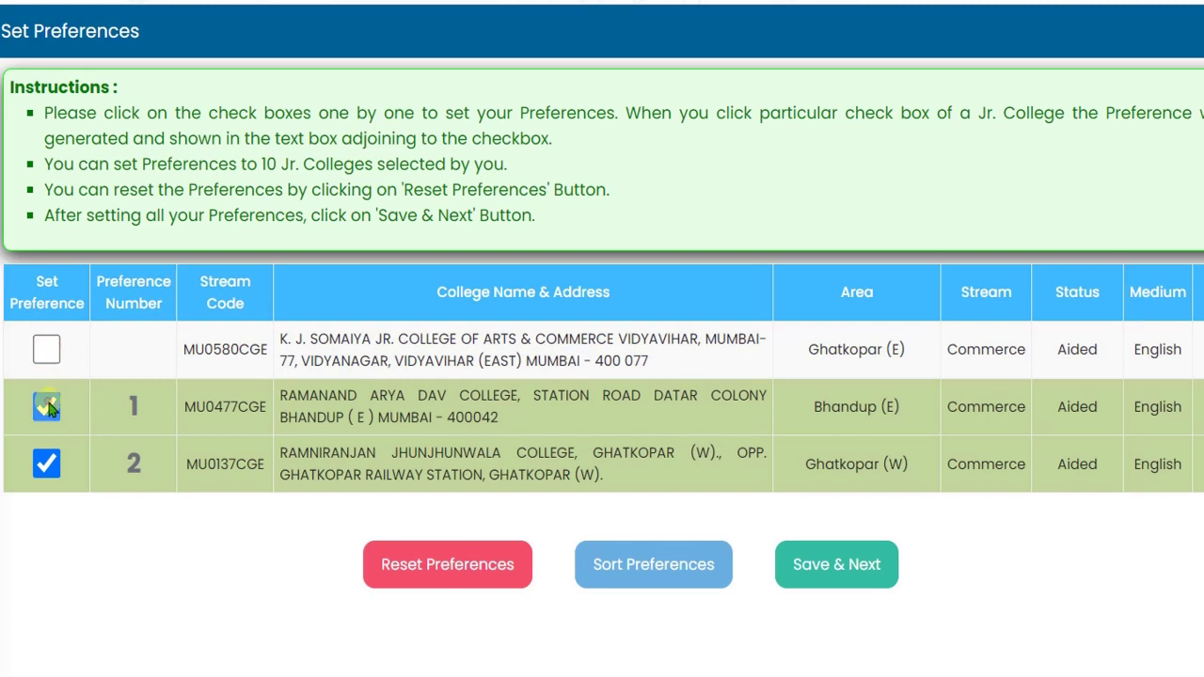
click(47, 404)
click(45, 461)
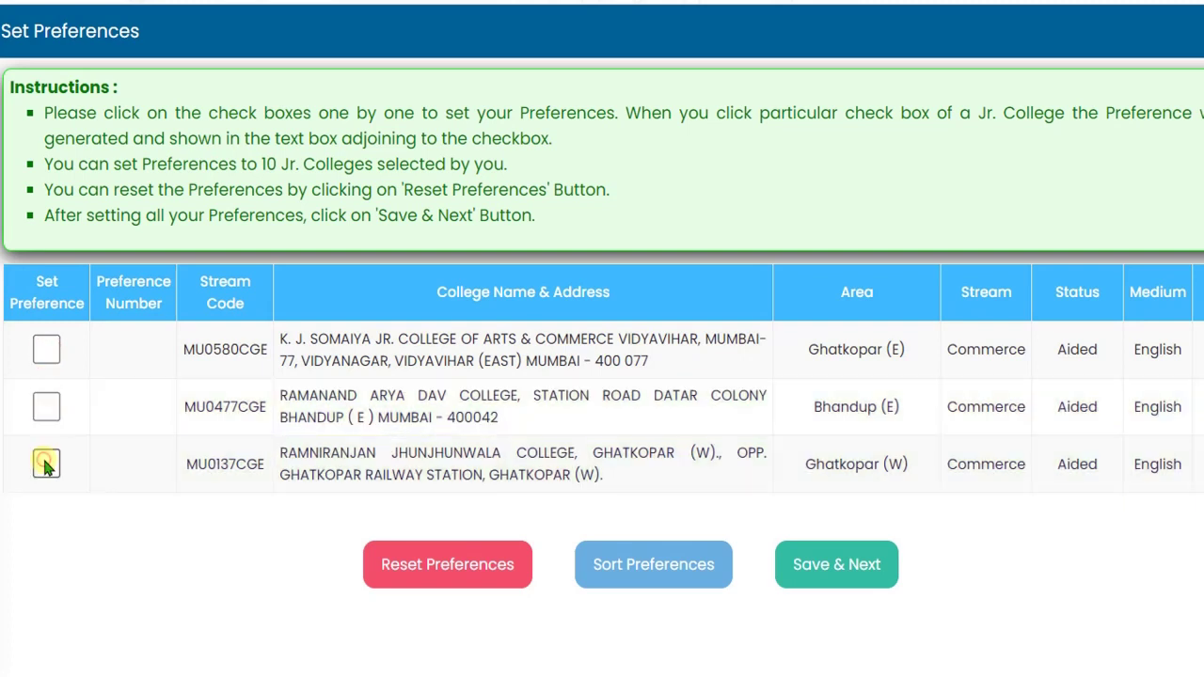
click(51, 347)
click(45, 406)
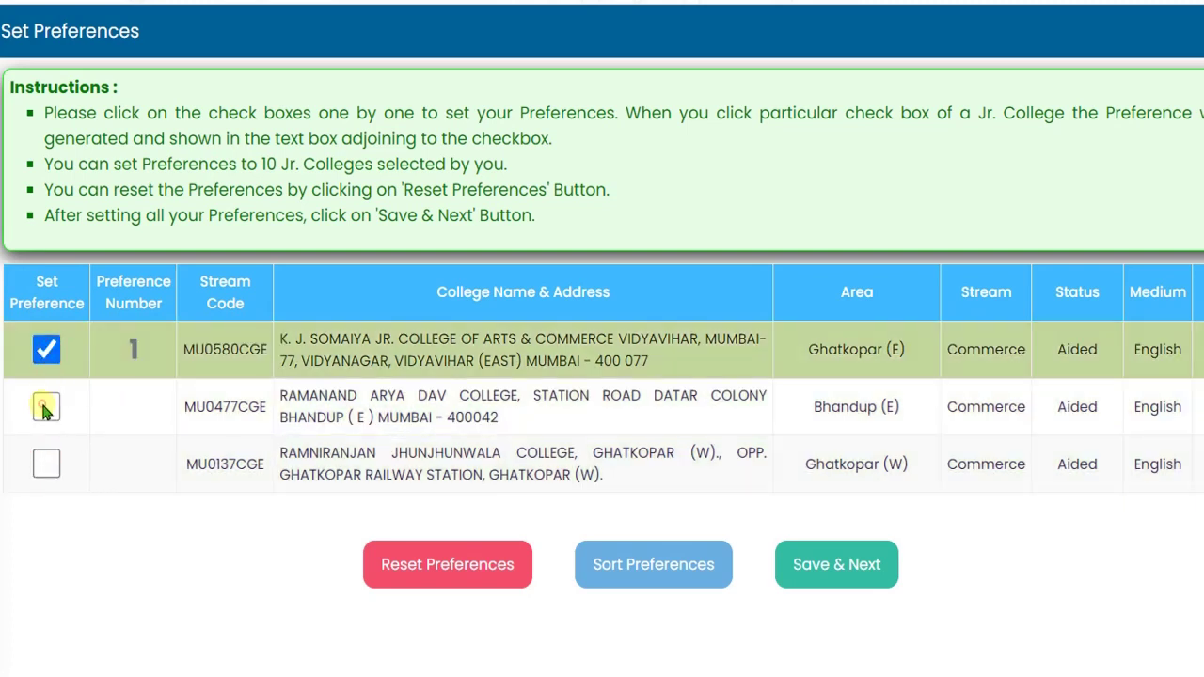
click(47, 463)
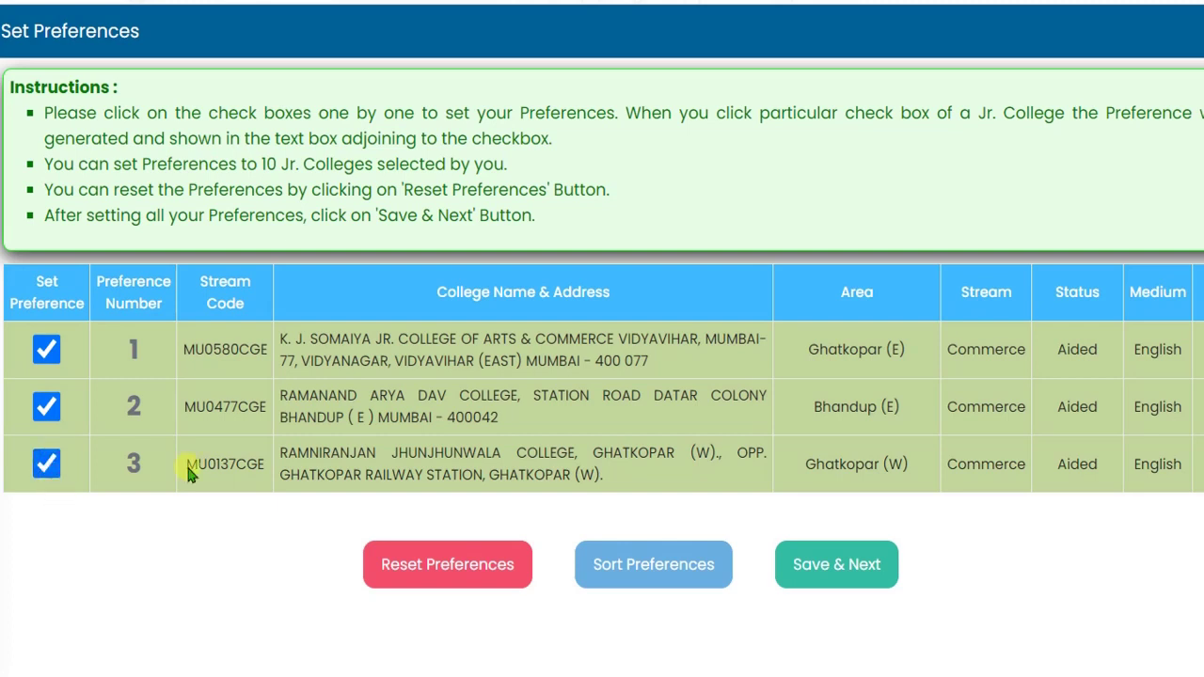
Reorder the preferences so that Ramniranjan Jhunjhunwala College is number 2 and Ramanand Arya DAV College is number 3
click(46, 407)
click(46, 463)
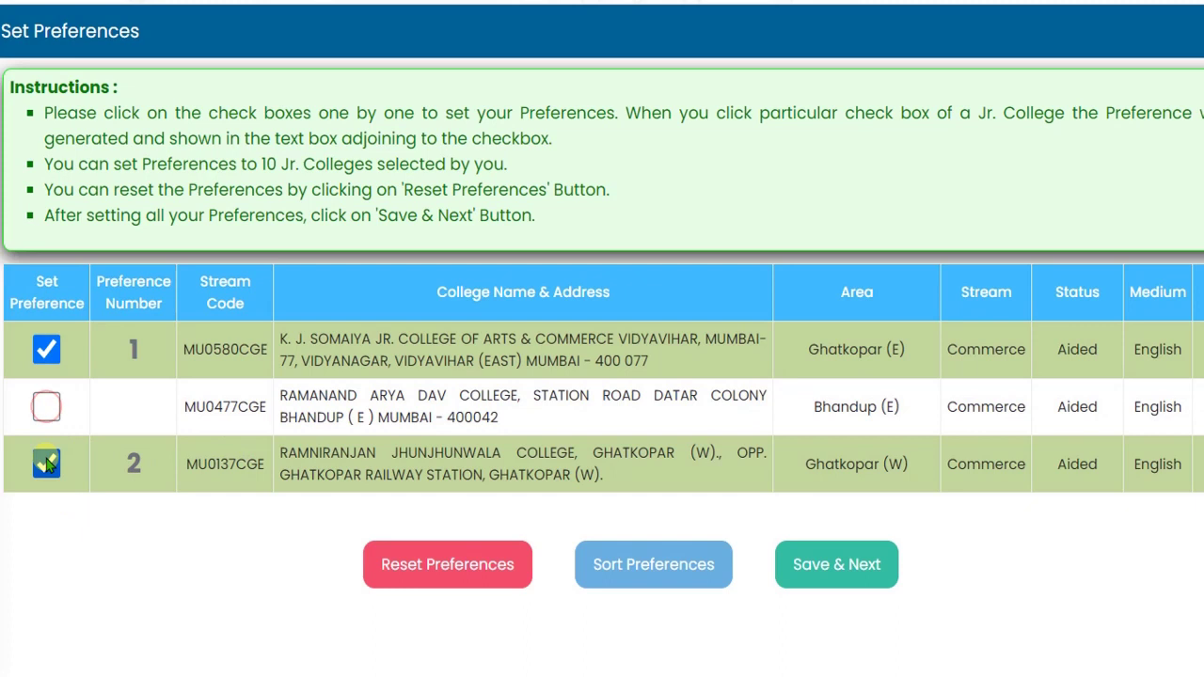
click(42, 462)
click(46, 406)
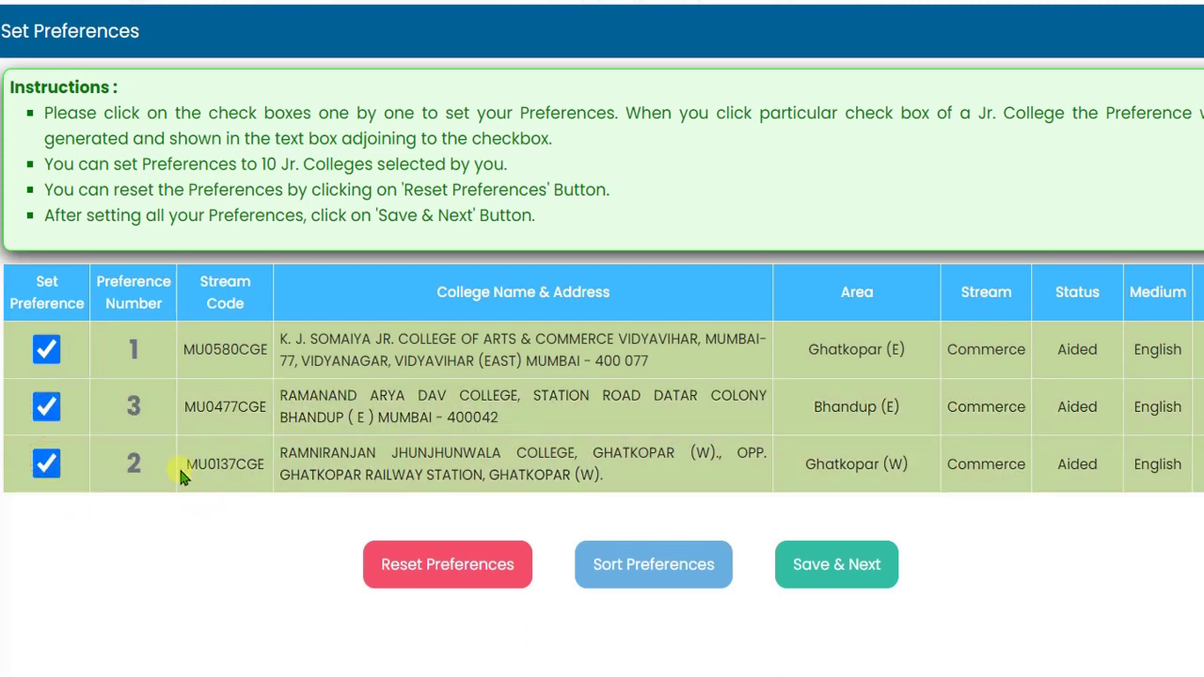
click(637, 585)
Rank Ramanand Arya DAV College as preference 2 and Ramniranjan Jhunjhunwala College as 3, and save the preferences
click(56, 412)
click(47, 461)
click(47, 408)
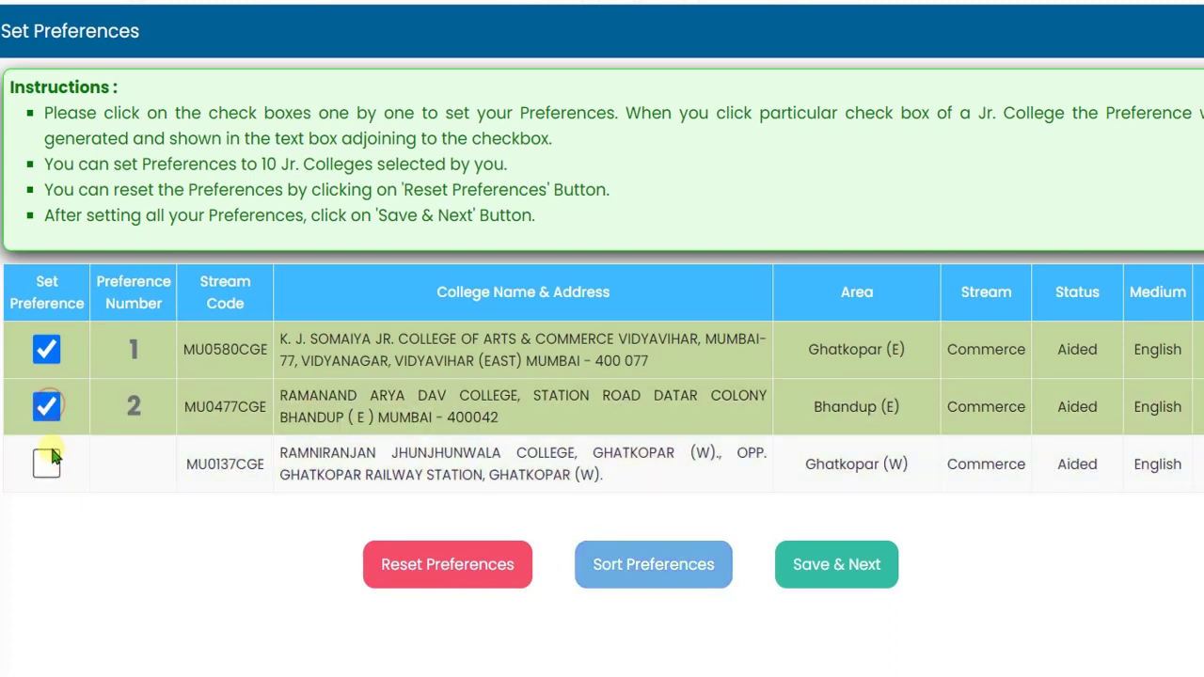
click(52, 458)
click(616, 574)
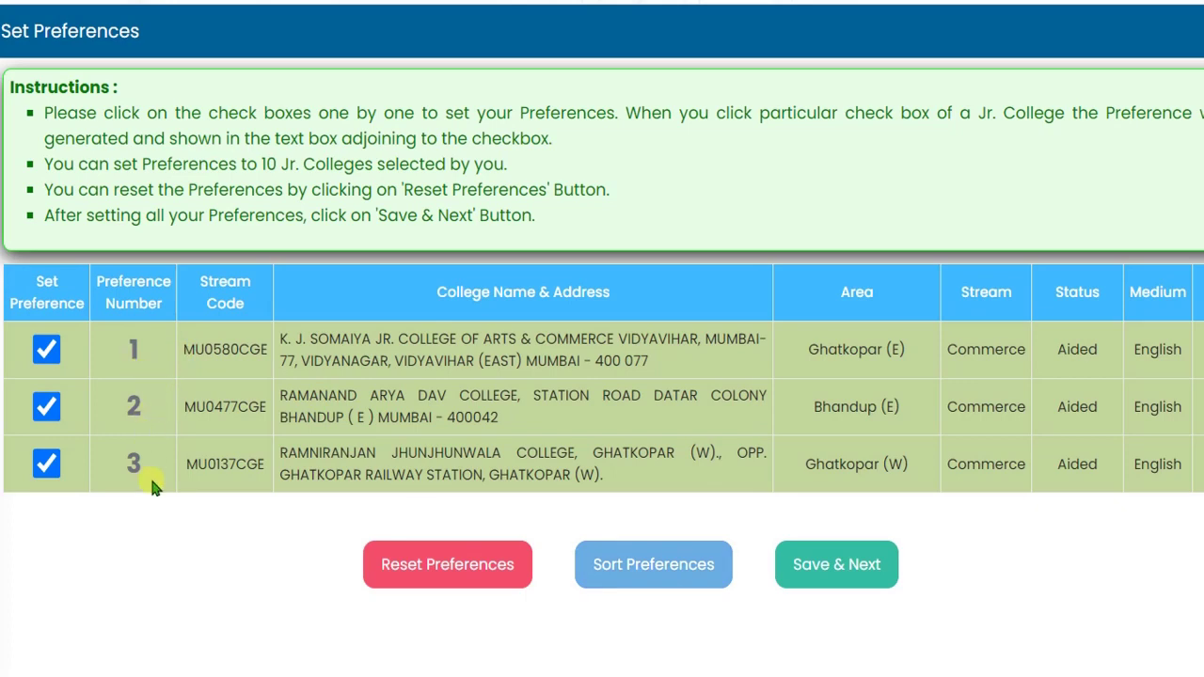
click(852, 562)
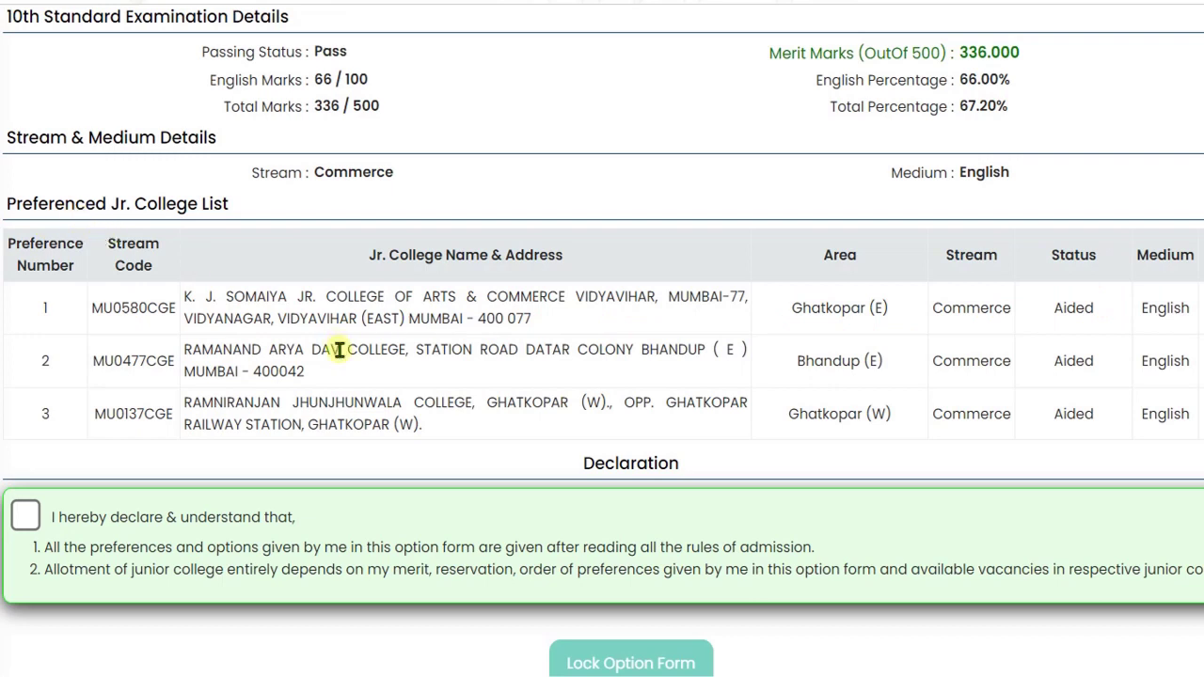
Accept the declaration and lock the CAP option form
click(25, 517)
scroll(602, 376, down, 1)
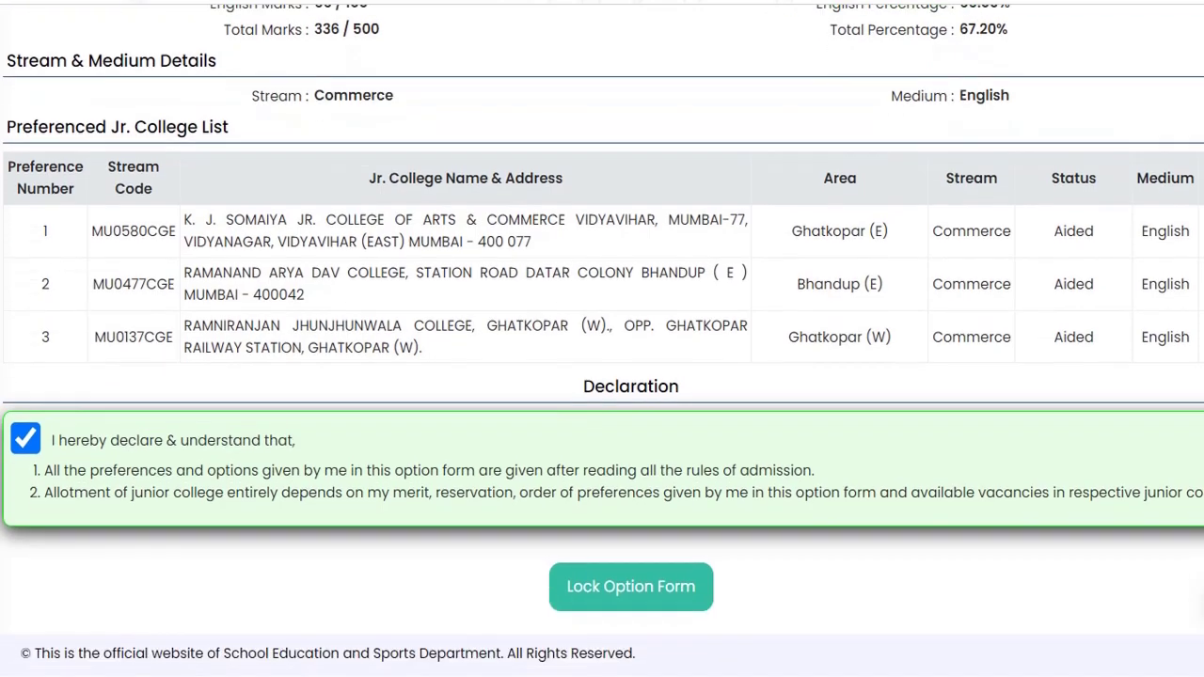
click(635, 595)
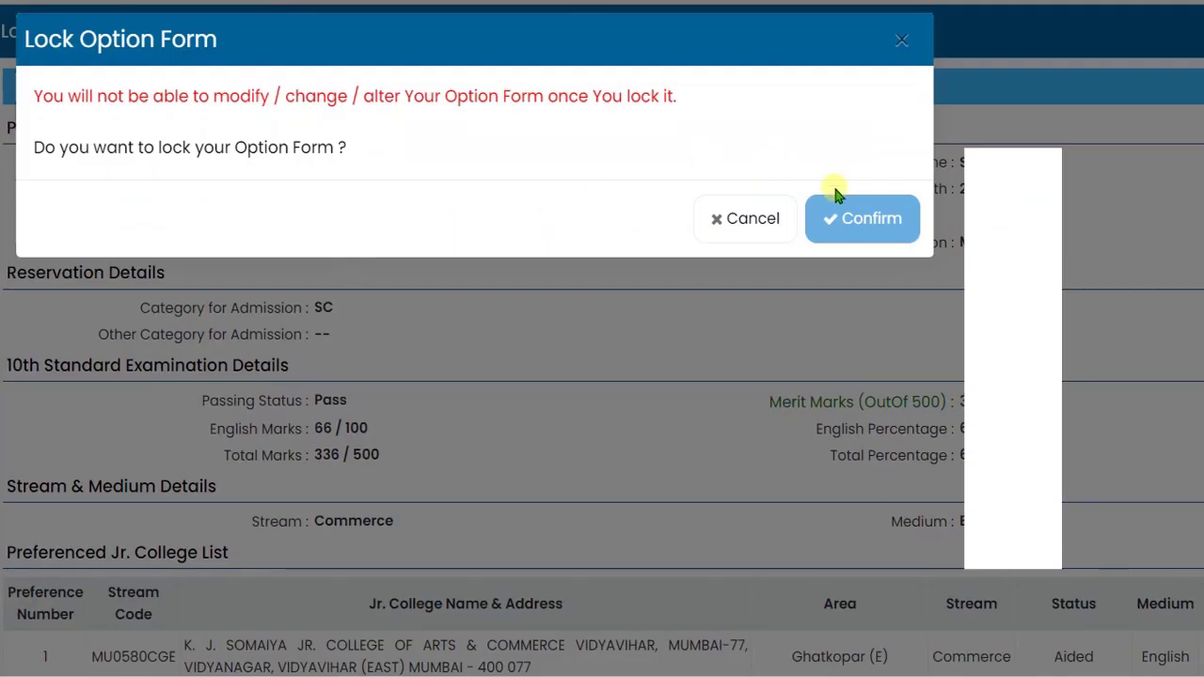
click(834, 224)
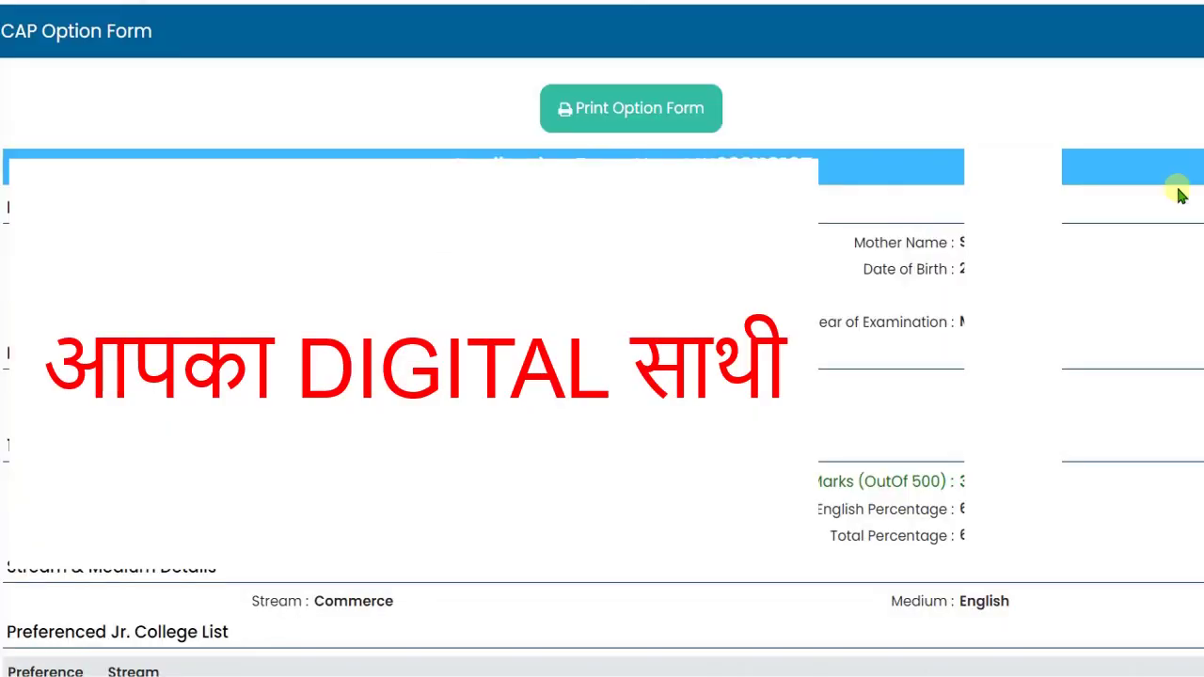
View the printable option form, close it and review the details of the locked form
click(693, 126)
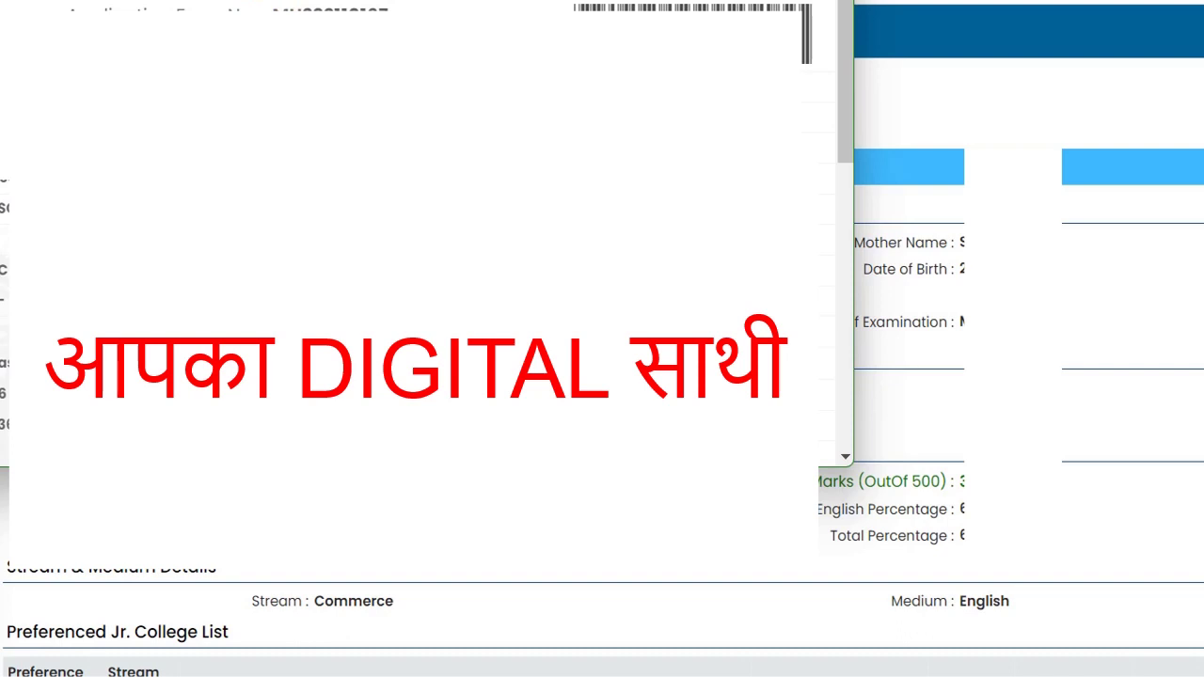
key(alt+F4)
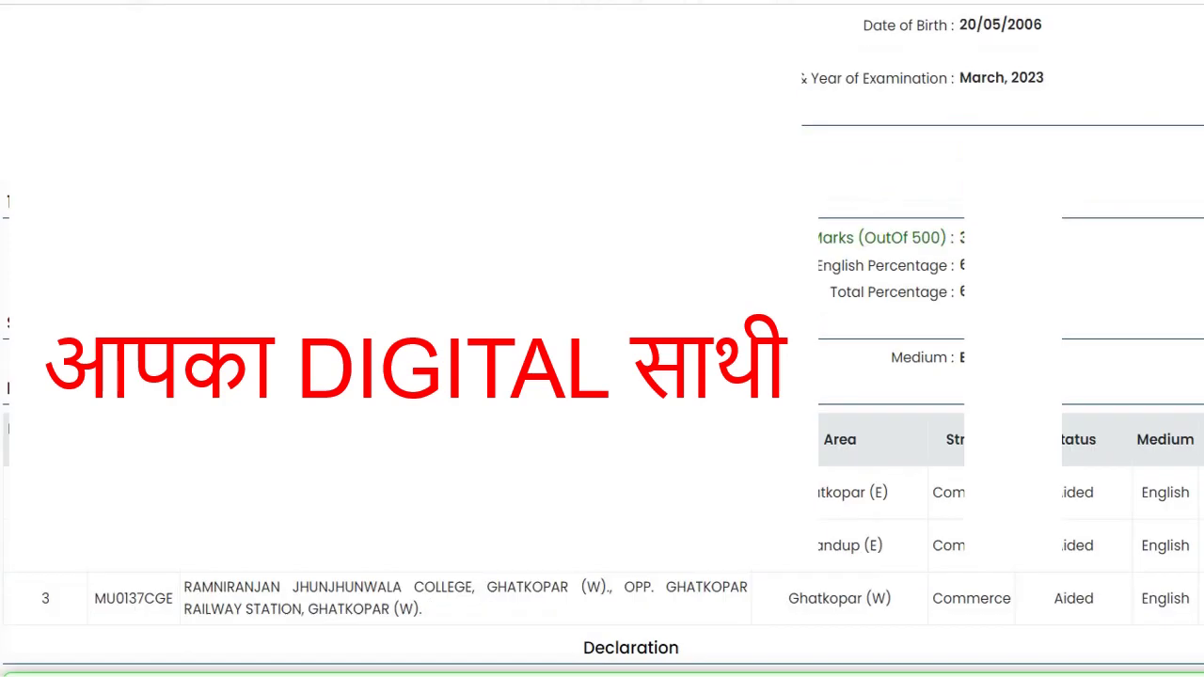
scroll(346, 602, down, 3)
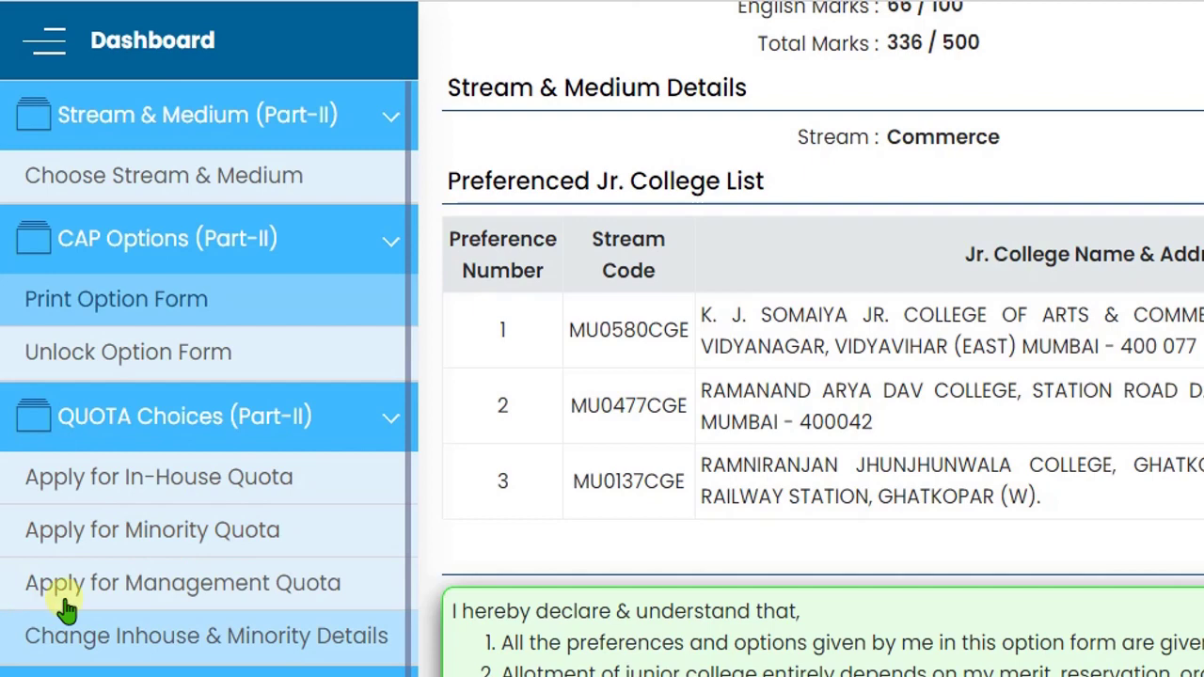
Open the Inhouse Quota and minority details form, dismiss the information notice and choose Yes for Inhouse Quota admission
click(246, 489)
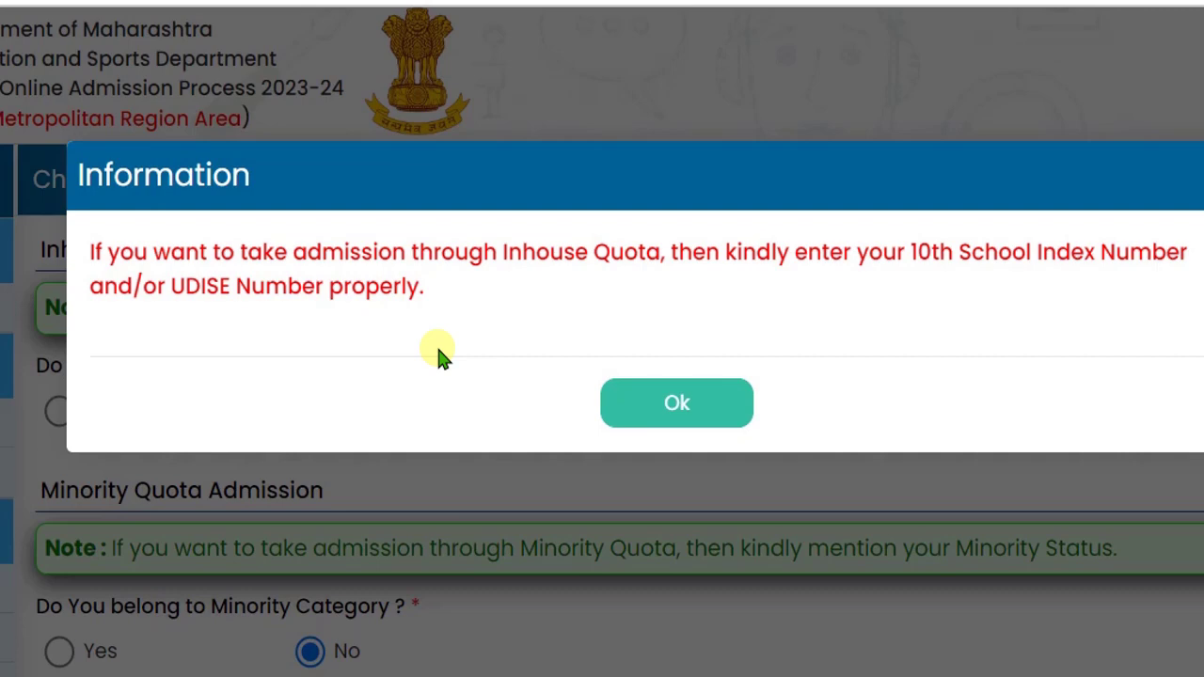
click(732, 423)
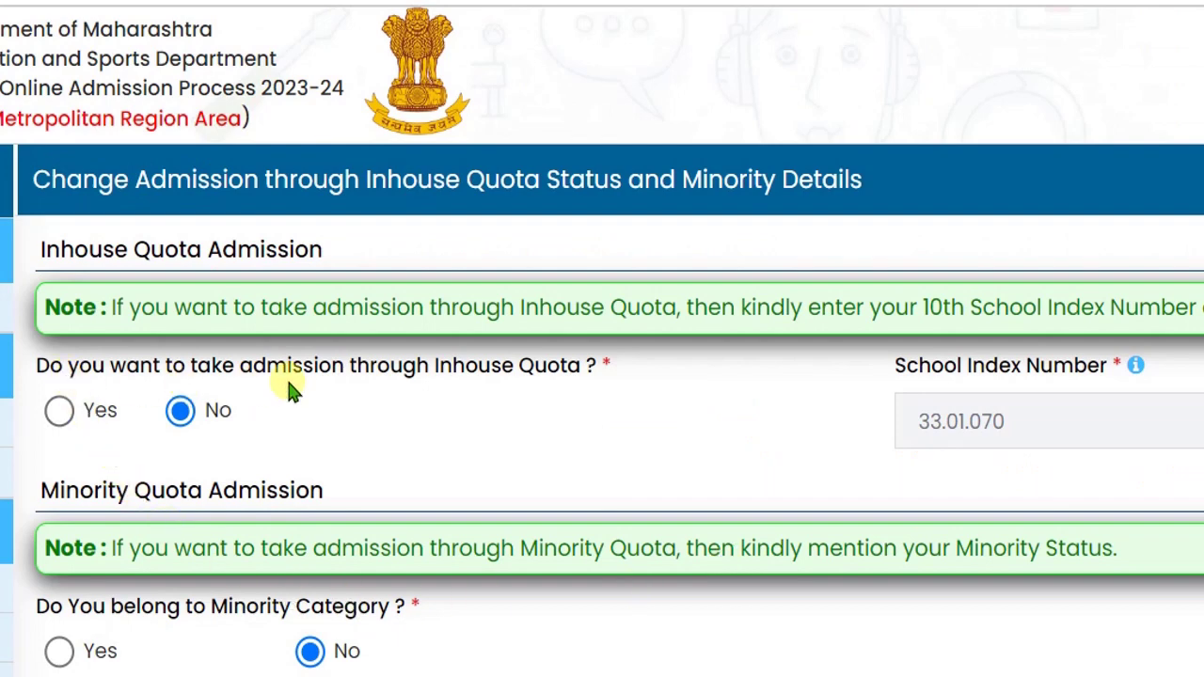
click(60, 412)
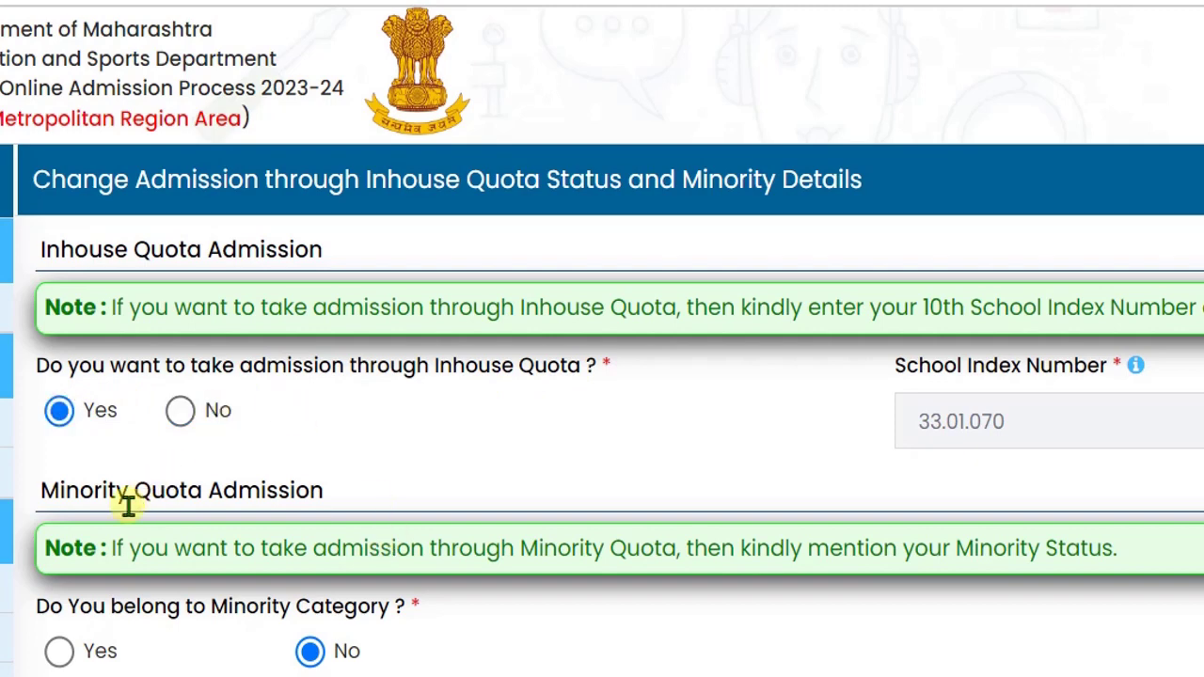
Choose Yes for belonging to a minority category and set the linguistic minority to Hindi
click(57, 651)
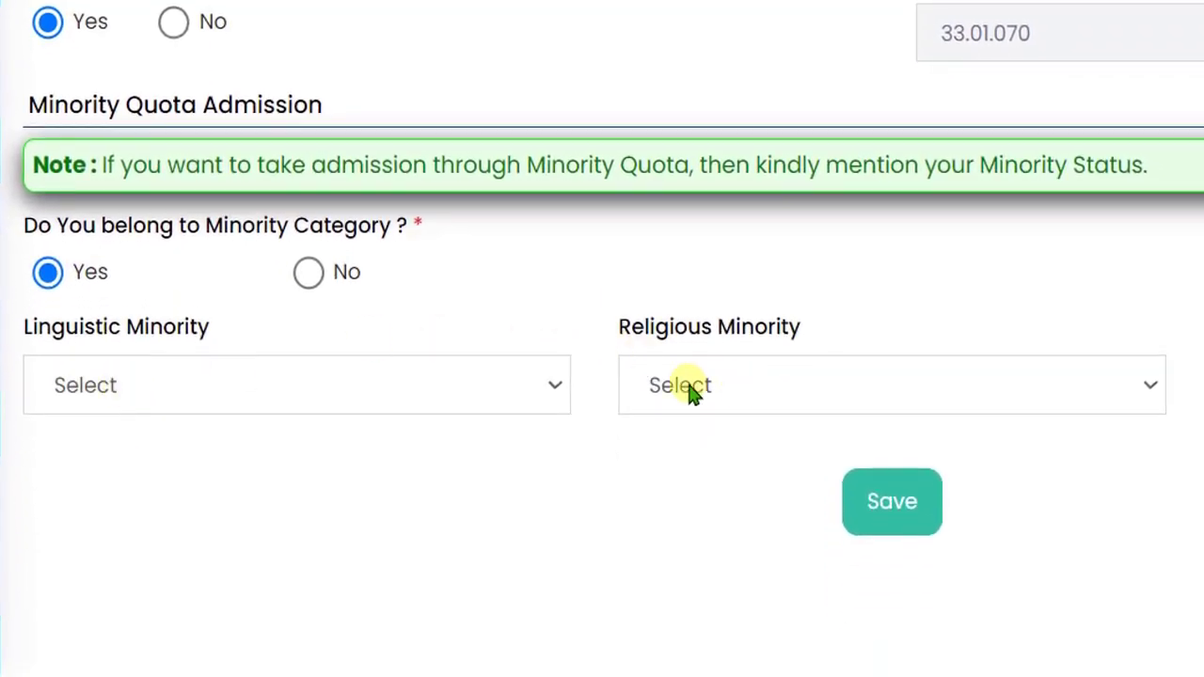
scroll(680, 384, down, 3)
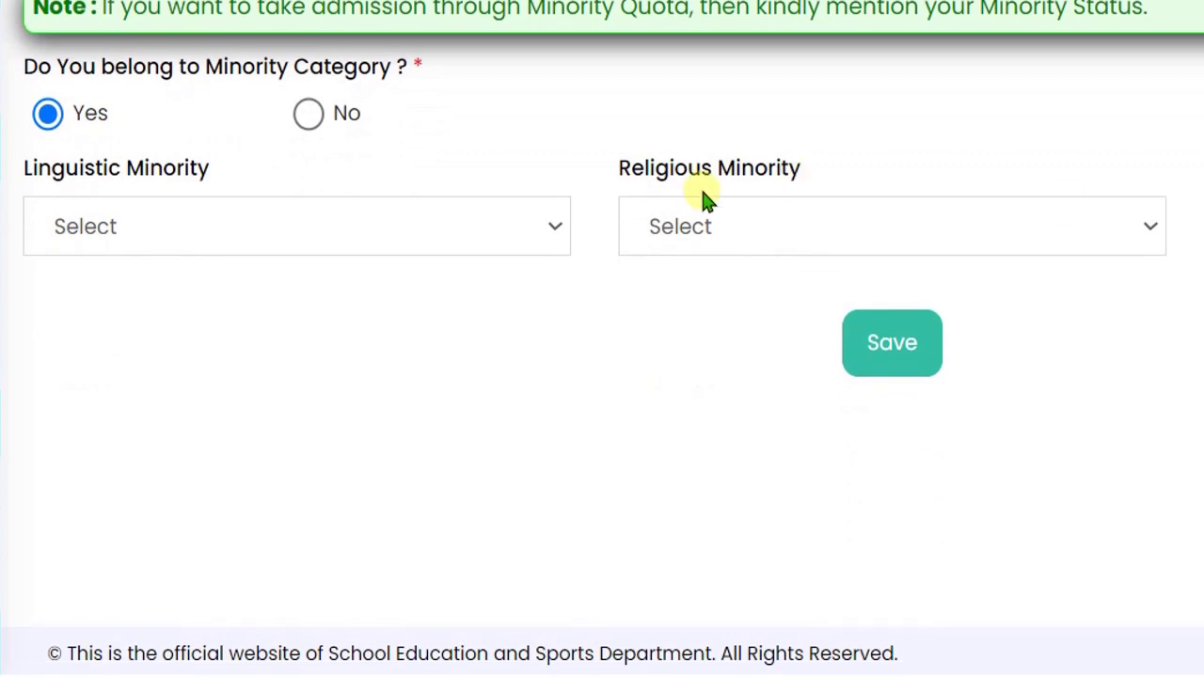
click(552, 226)
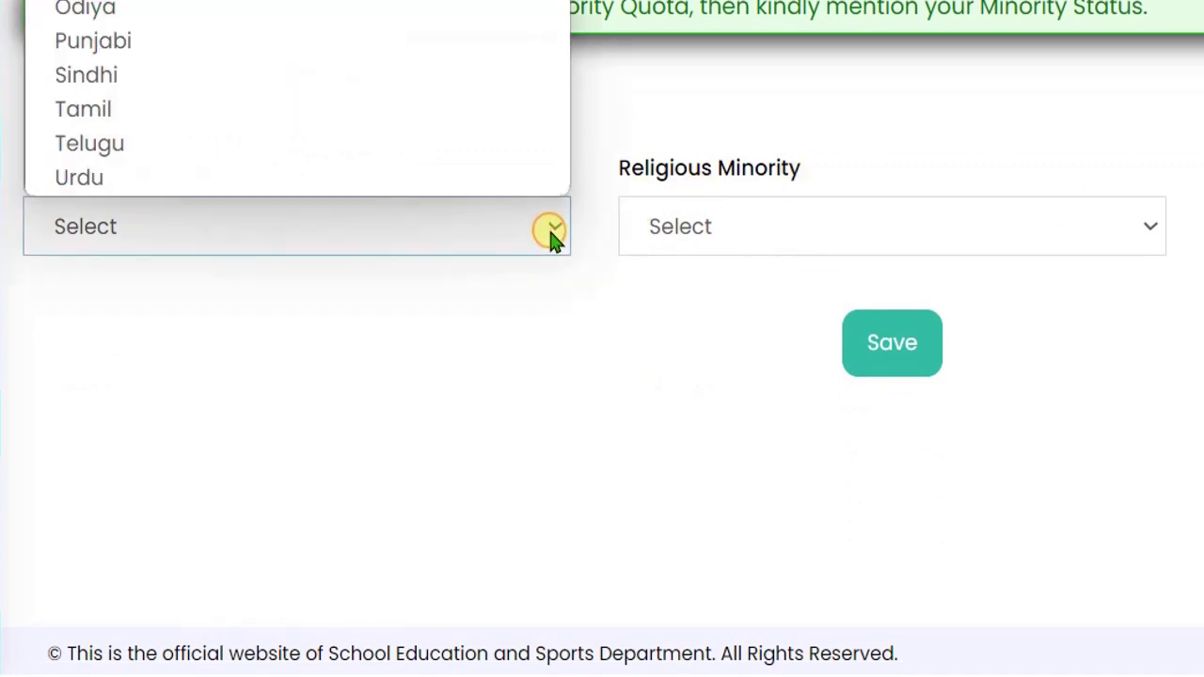
click(550, 229)
click(551, 232)
click(282, 2)
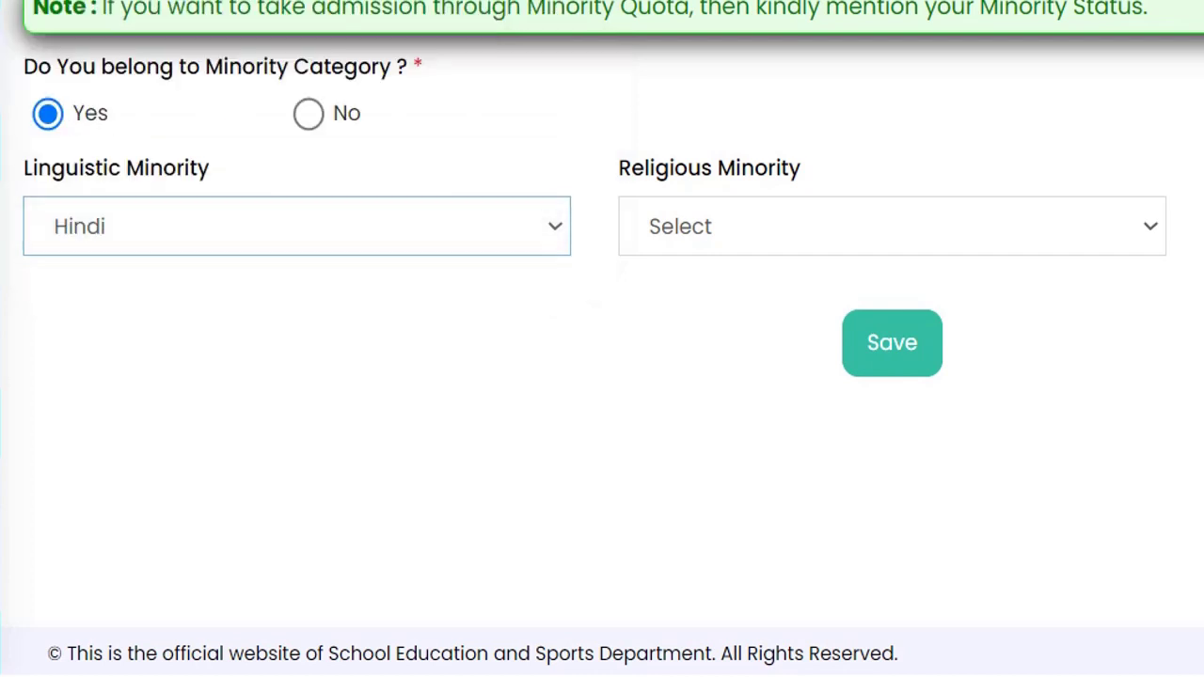
Check the religious and linguistic minority options, save the quota and minority details, and confirm the changes
click(715, 229)
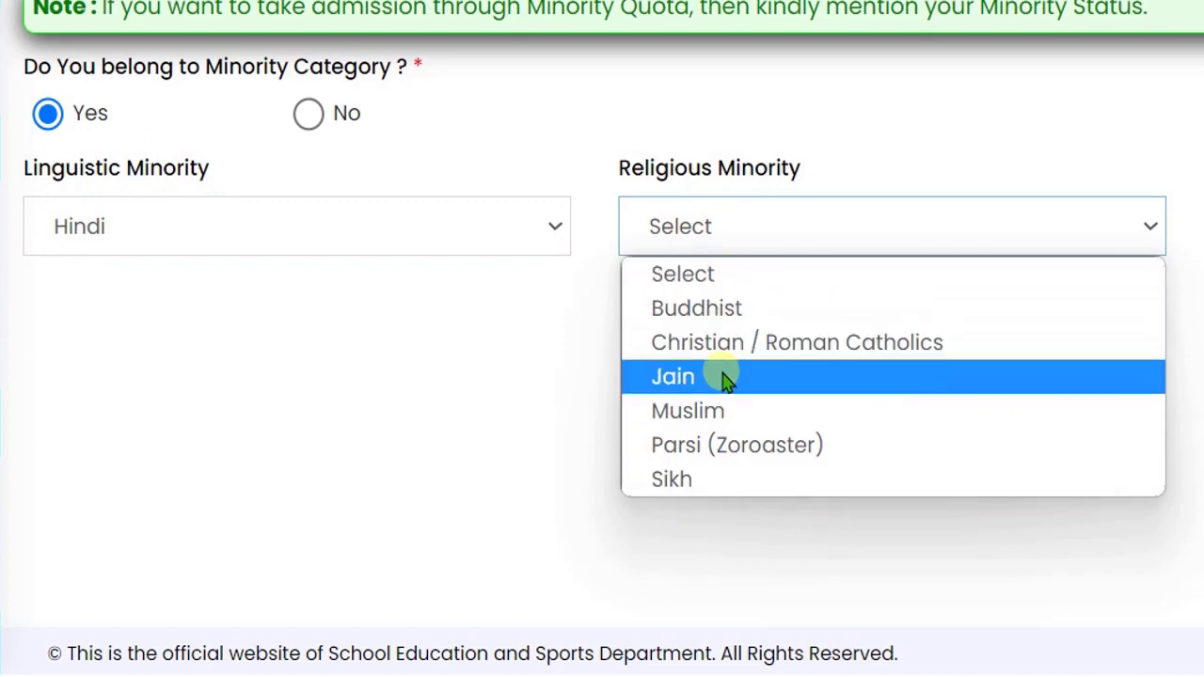
click(314, 235)
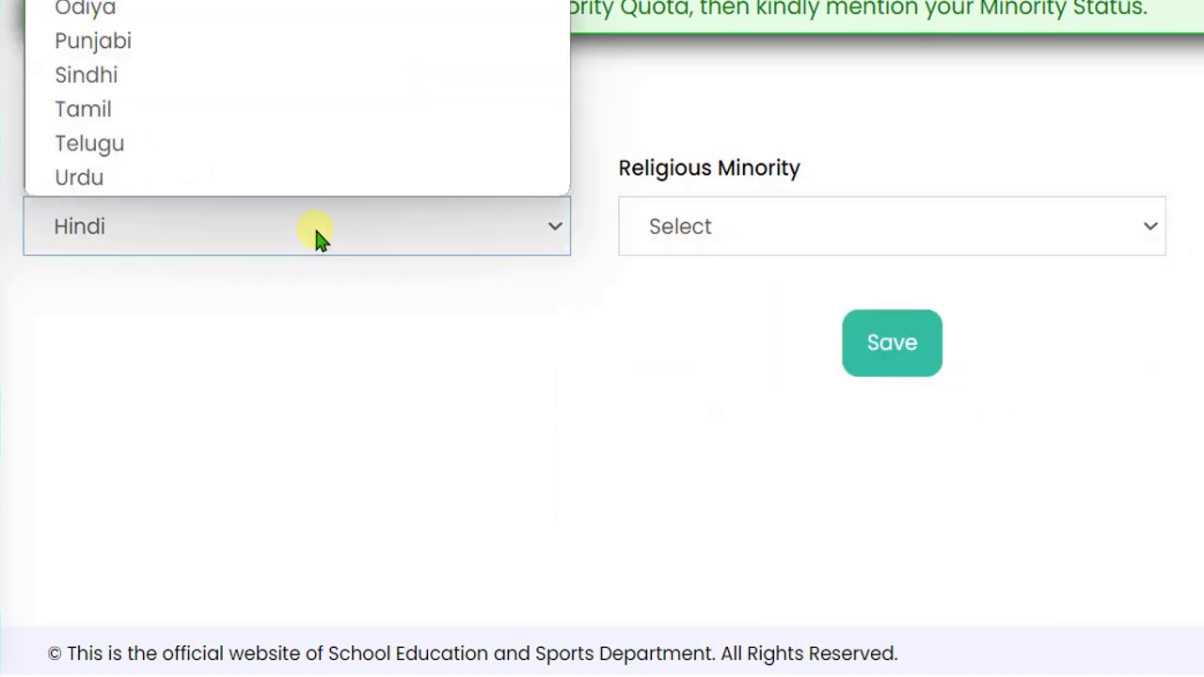
click(181, 233)
click(908, 350)
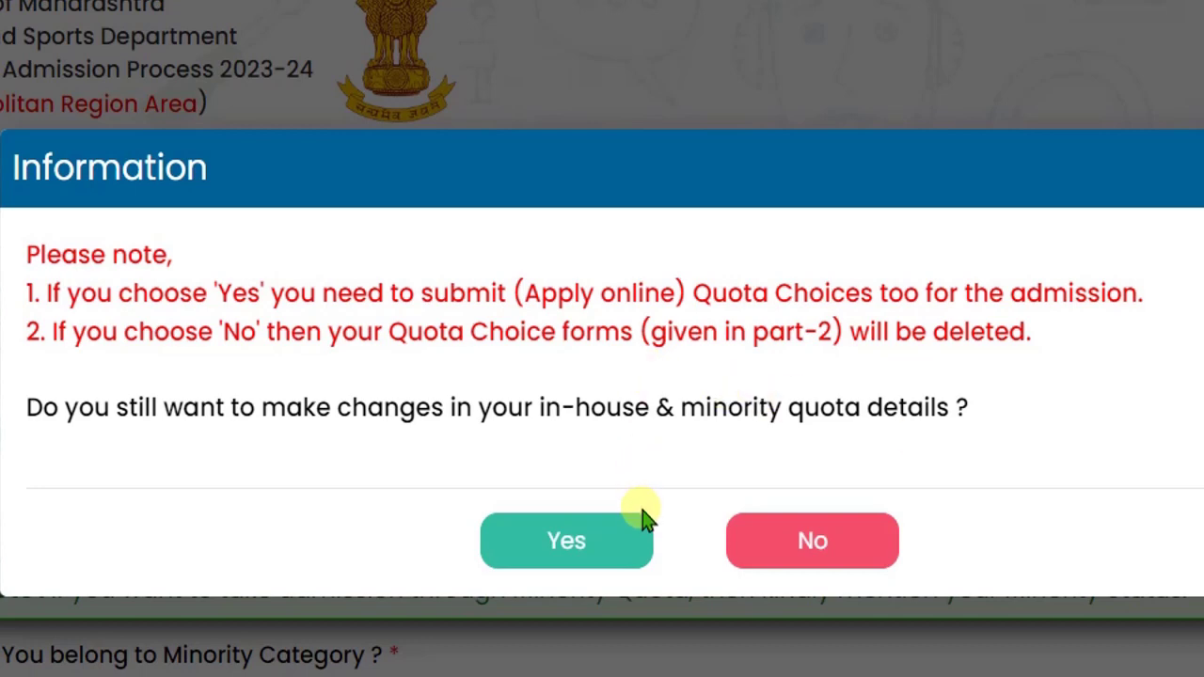
click(566, 544)
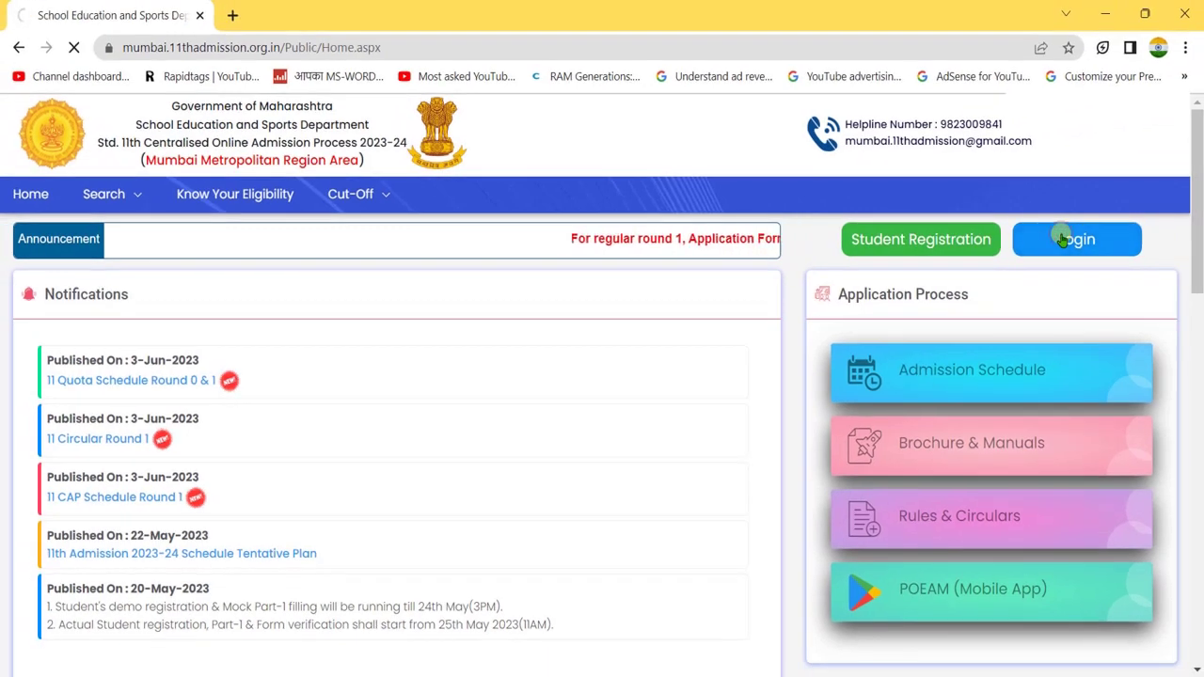
Log in to the admission portal again and search the junior colleges available for Minority Quota
click(1067, 238)
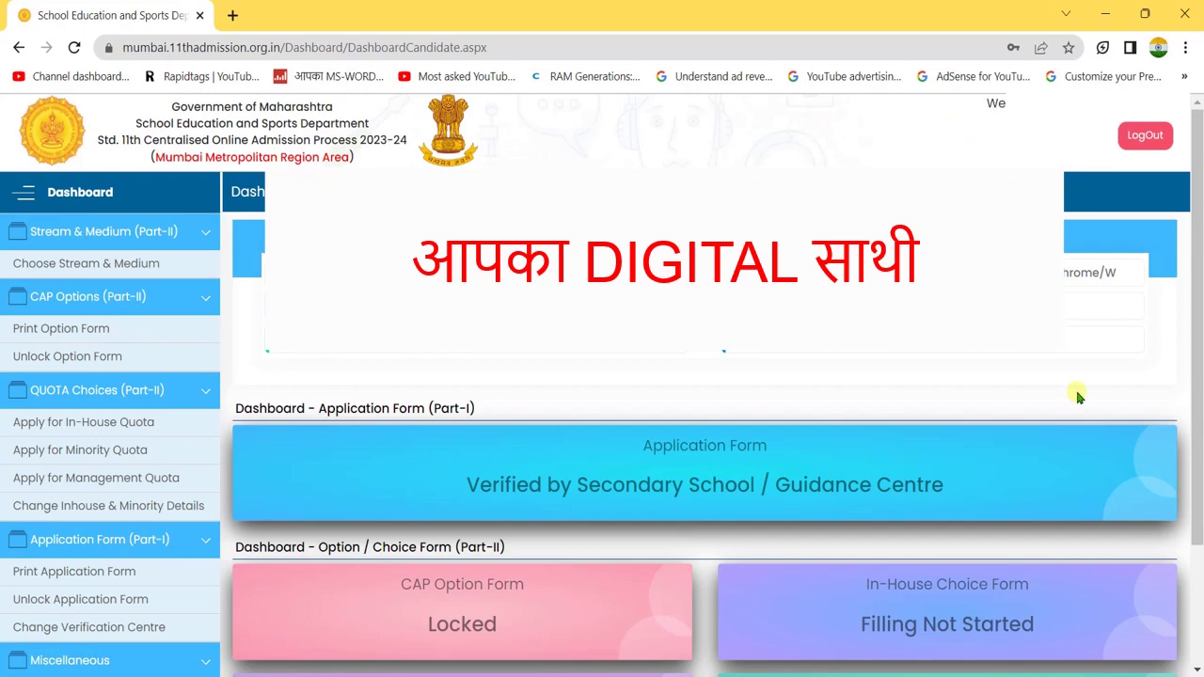
scroll(403, 448, down, 3)
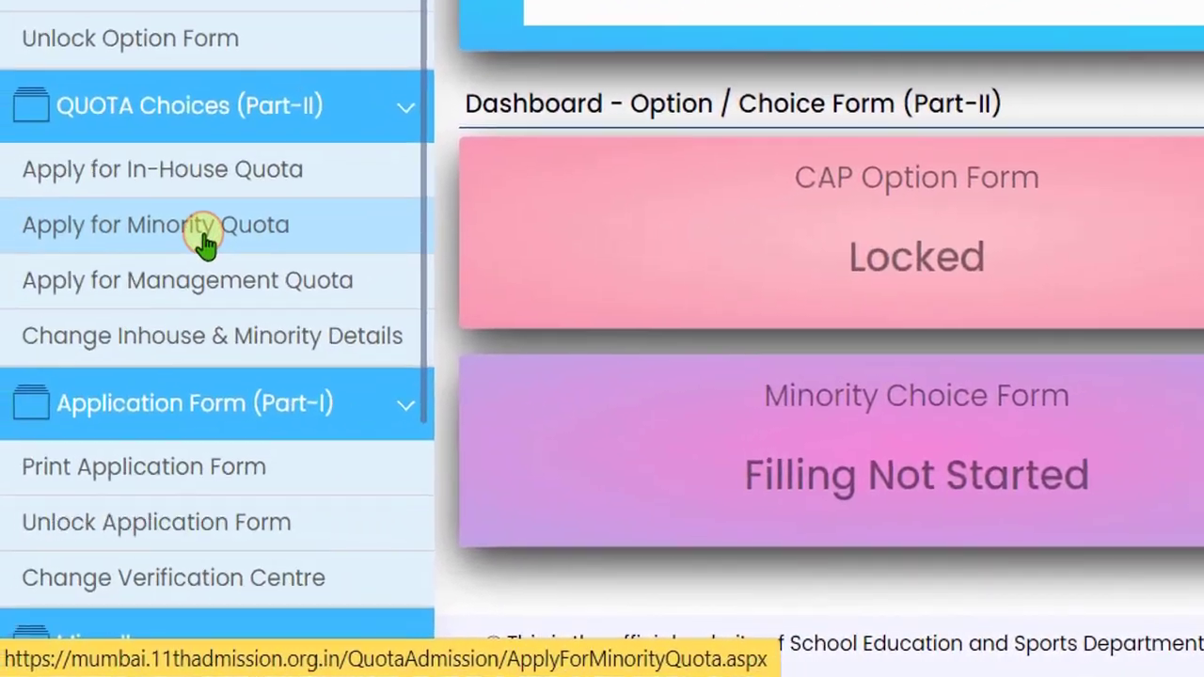
click(207, 235)
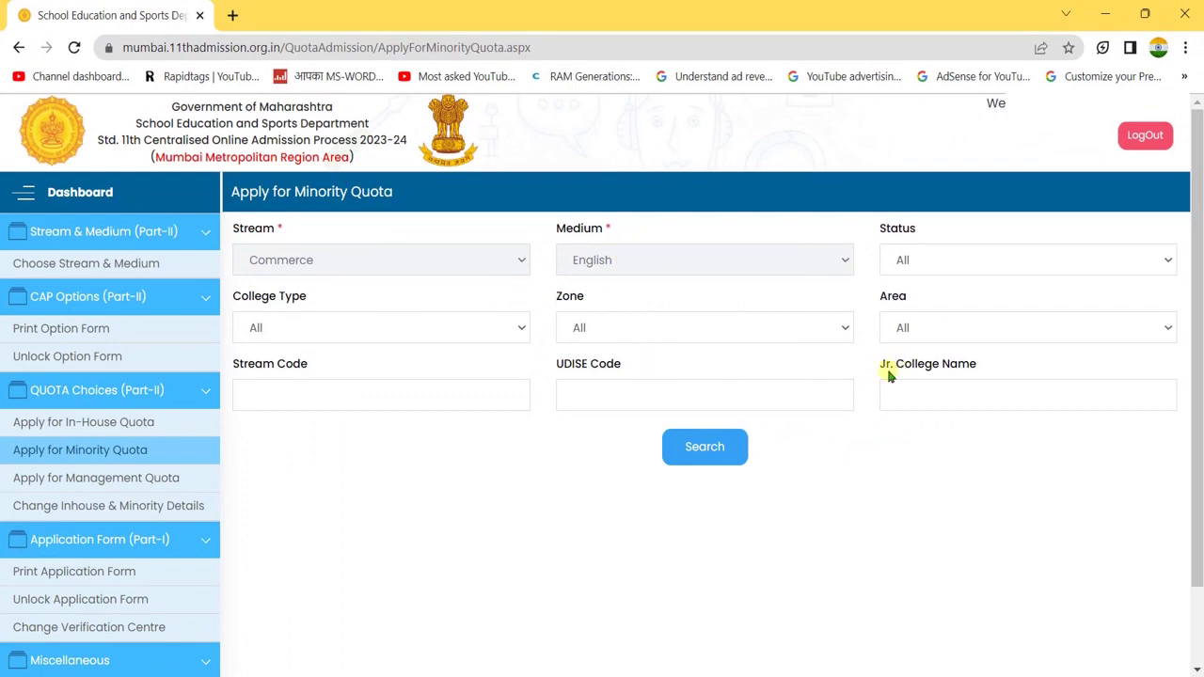
click(734, 454)
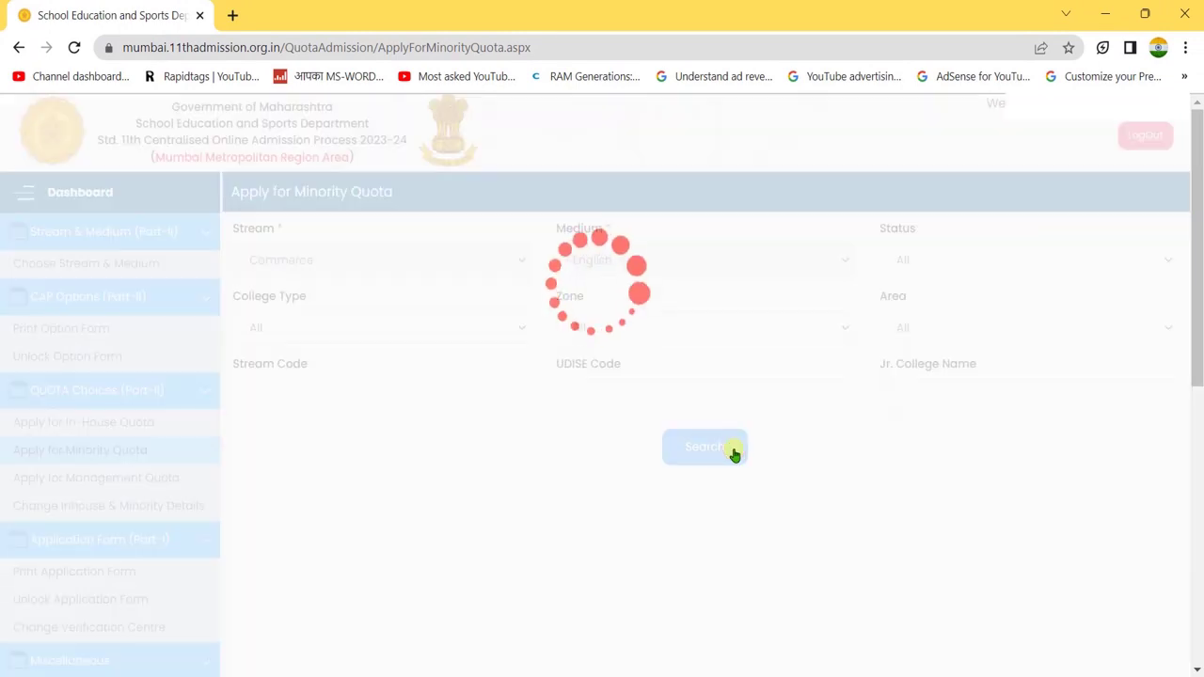
scroll(875, 396, down, 2)
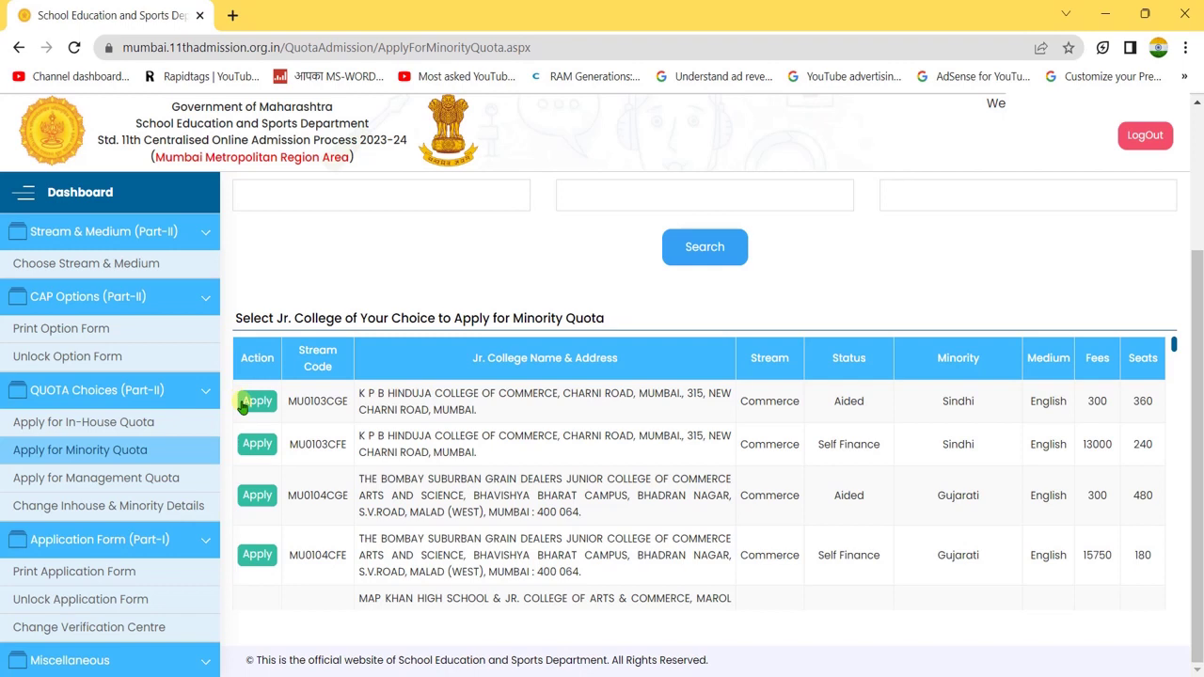
Search the Management Quota colleges and apply for Dadar Vidya Mandir Jr. College, stream code MU0101CGE
click(119, 484)
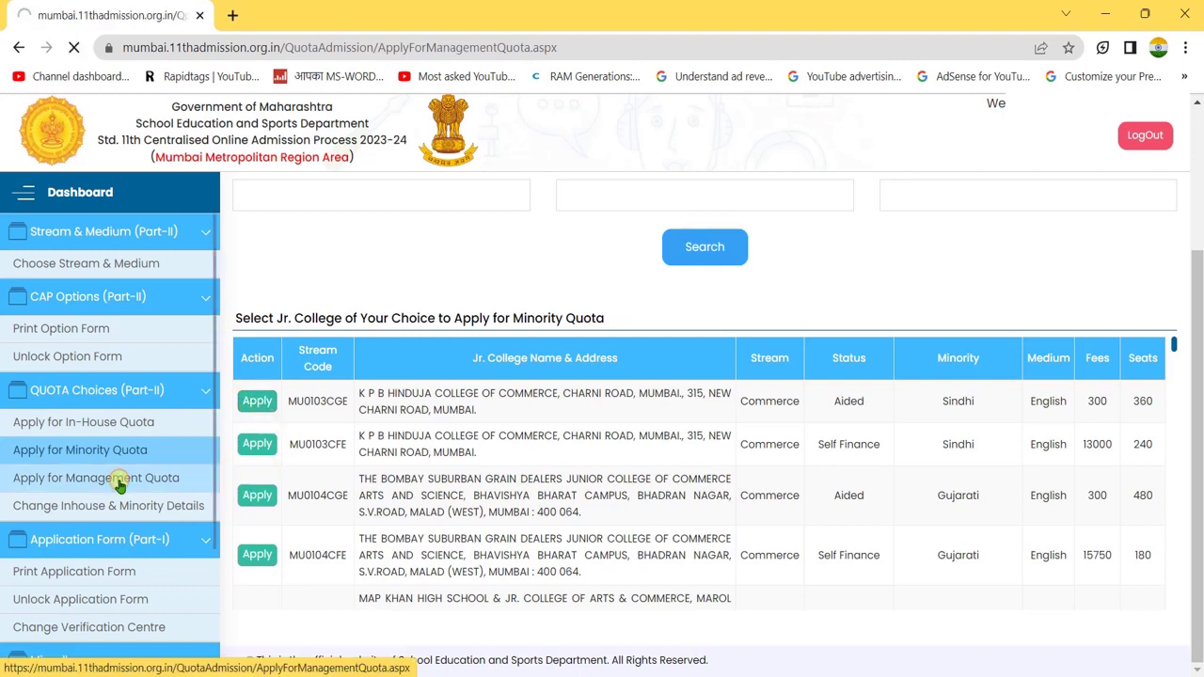
click(693, 448)
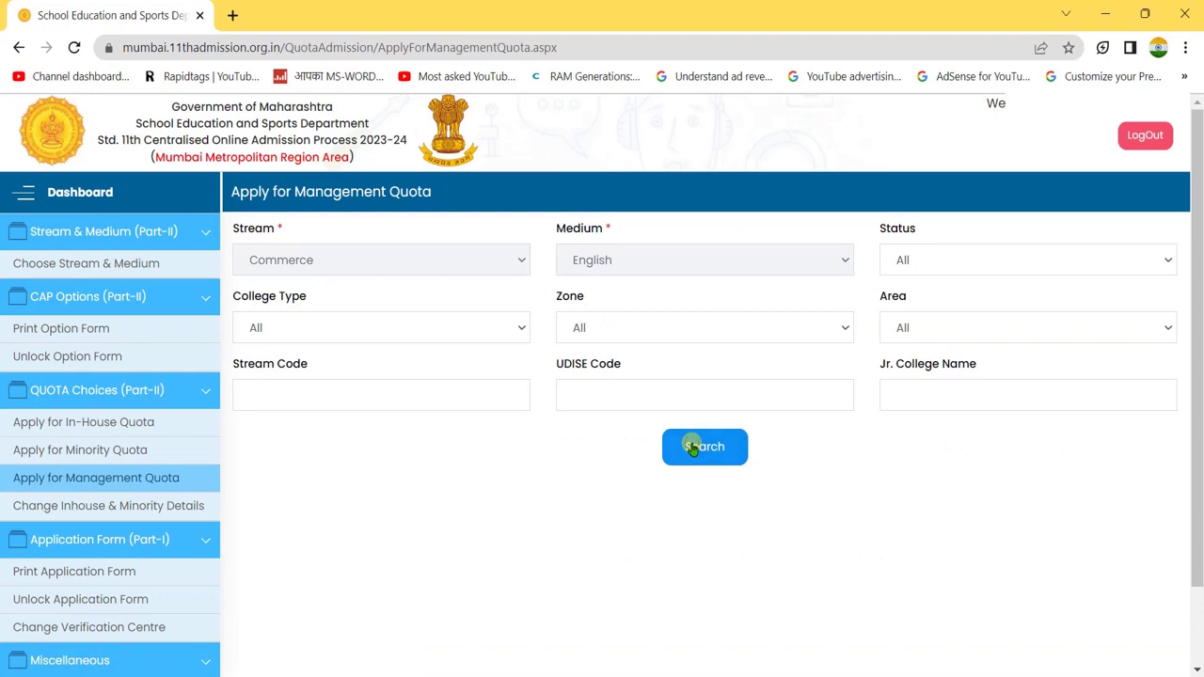
drag(1195, 324, 1199, 463)
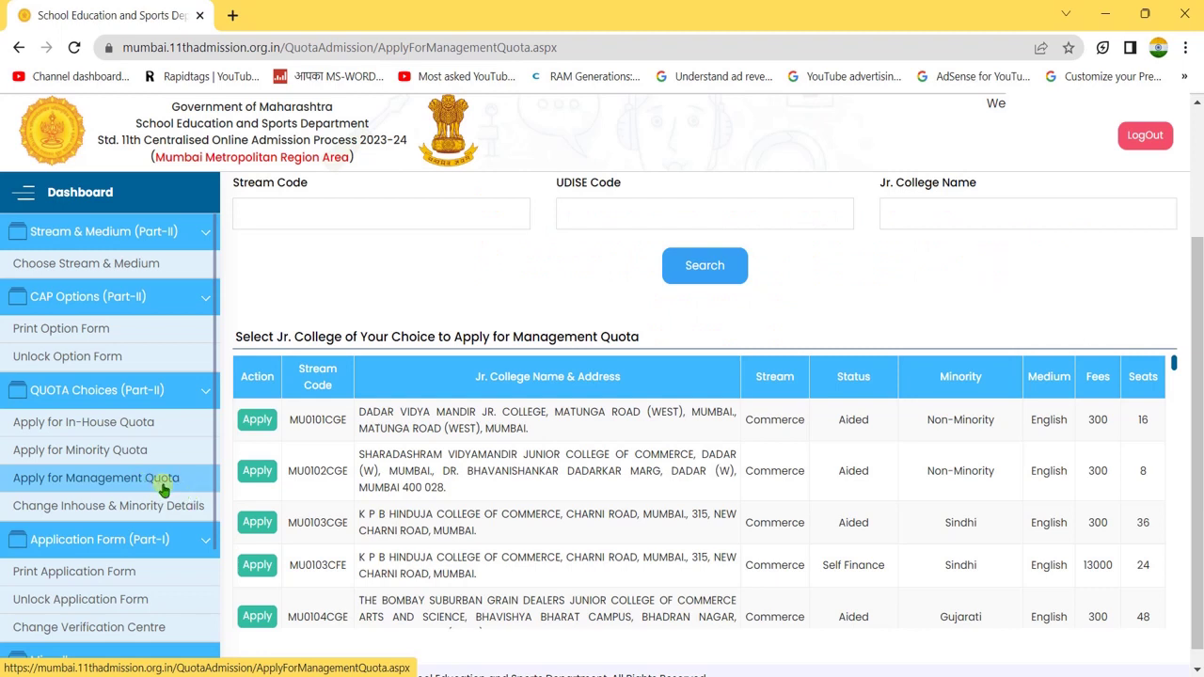
scroll(1074, 511, down, 1)
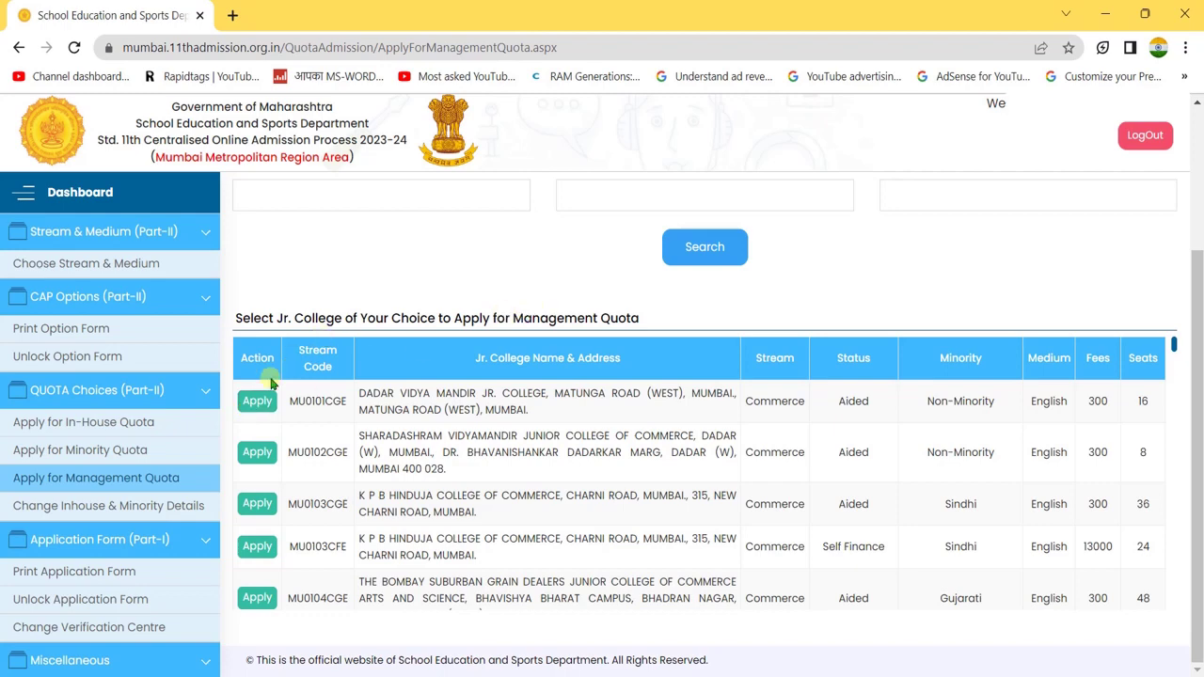
click(255, 405)
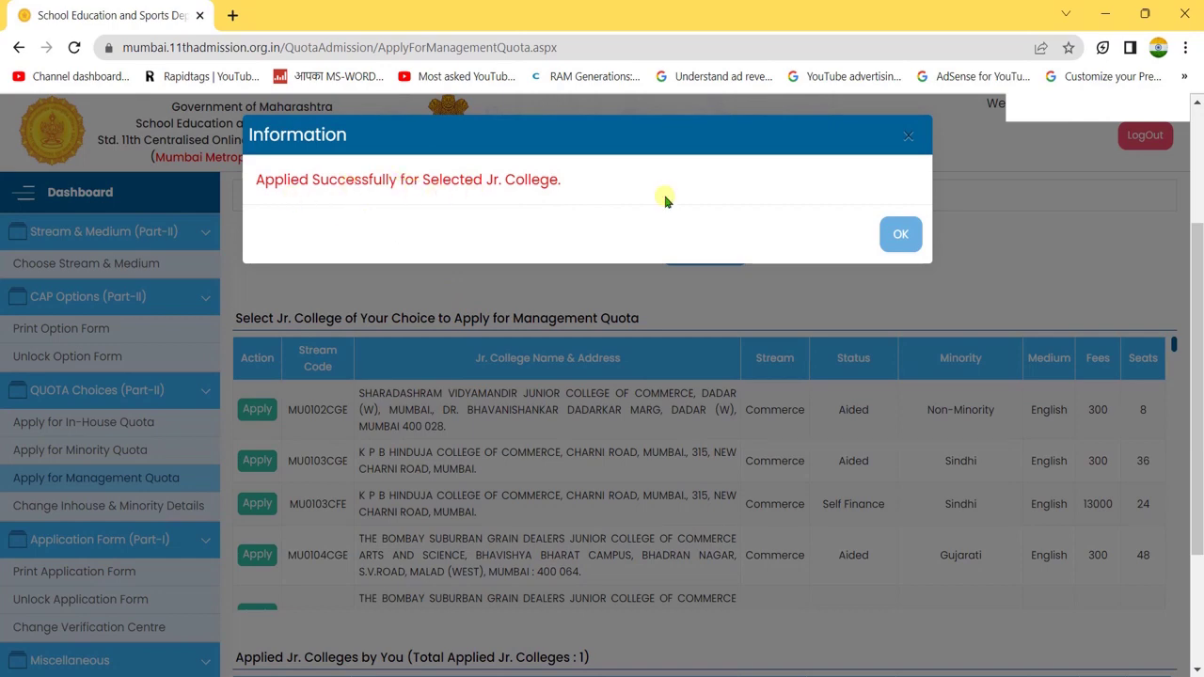
click(903, 237)
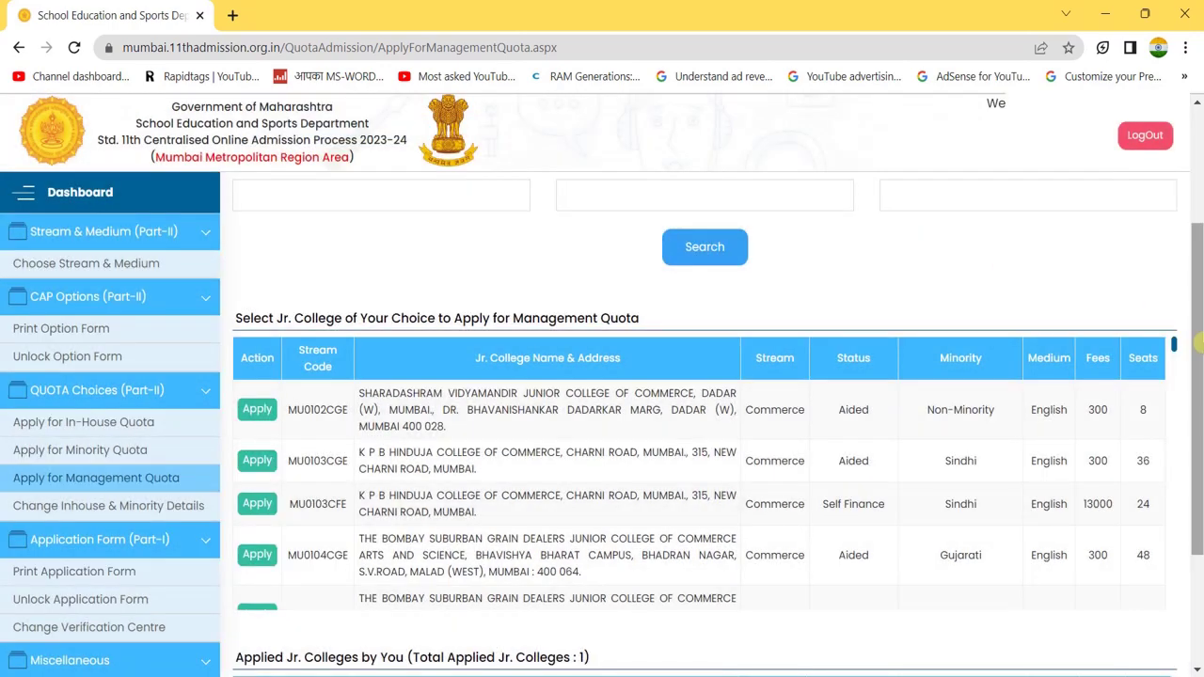
scroll(1199, 505, down, 2)
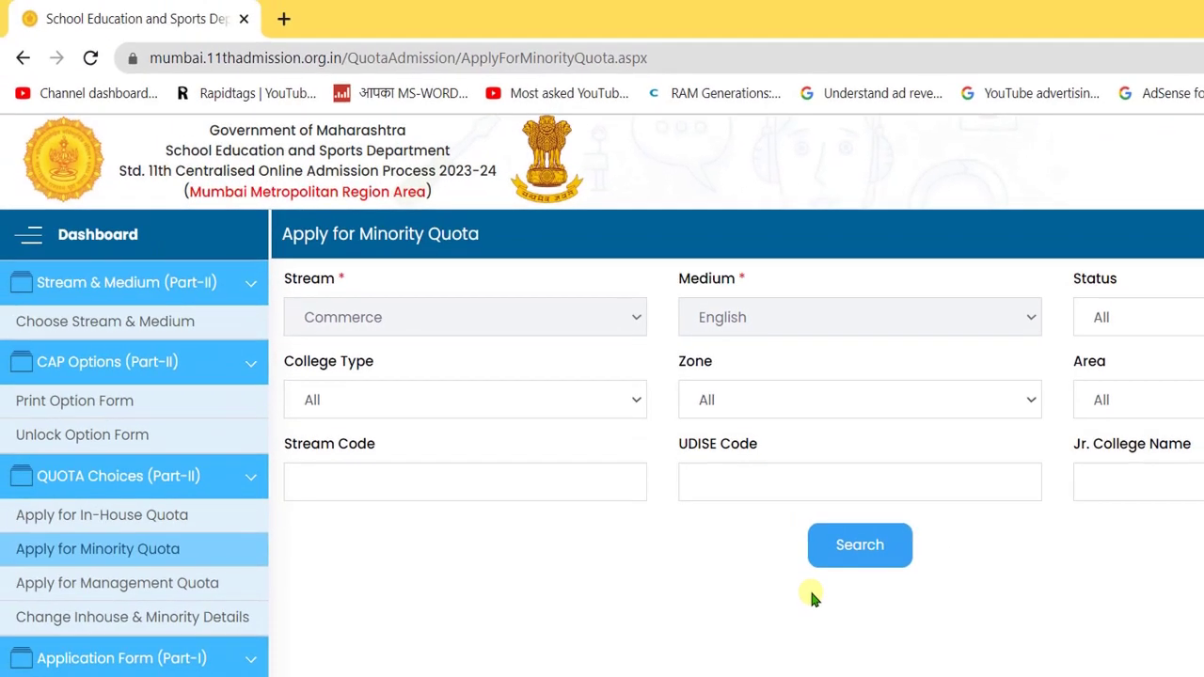
Search the Minority Quota colleges and apply for the self-finance Bombay Suburban Grain Dealers Junior College, stream code MU0104CFE
click(895, 550)
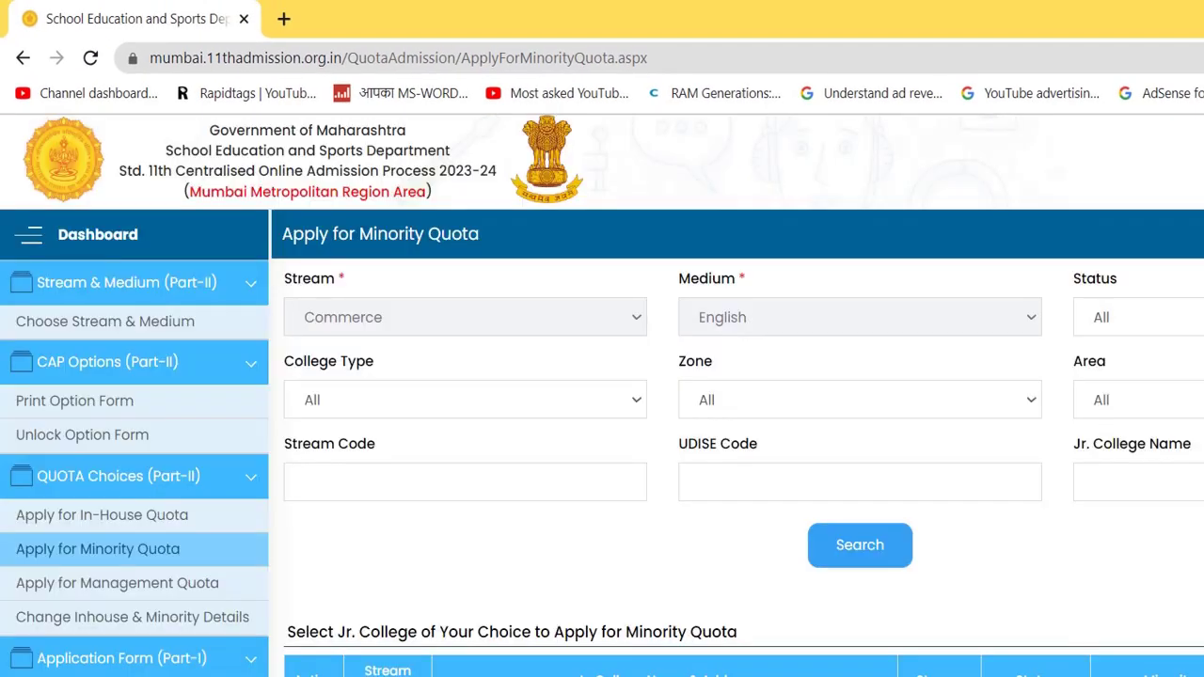
scroll(733, 442, down, 3)
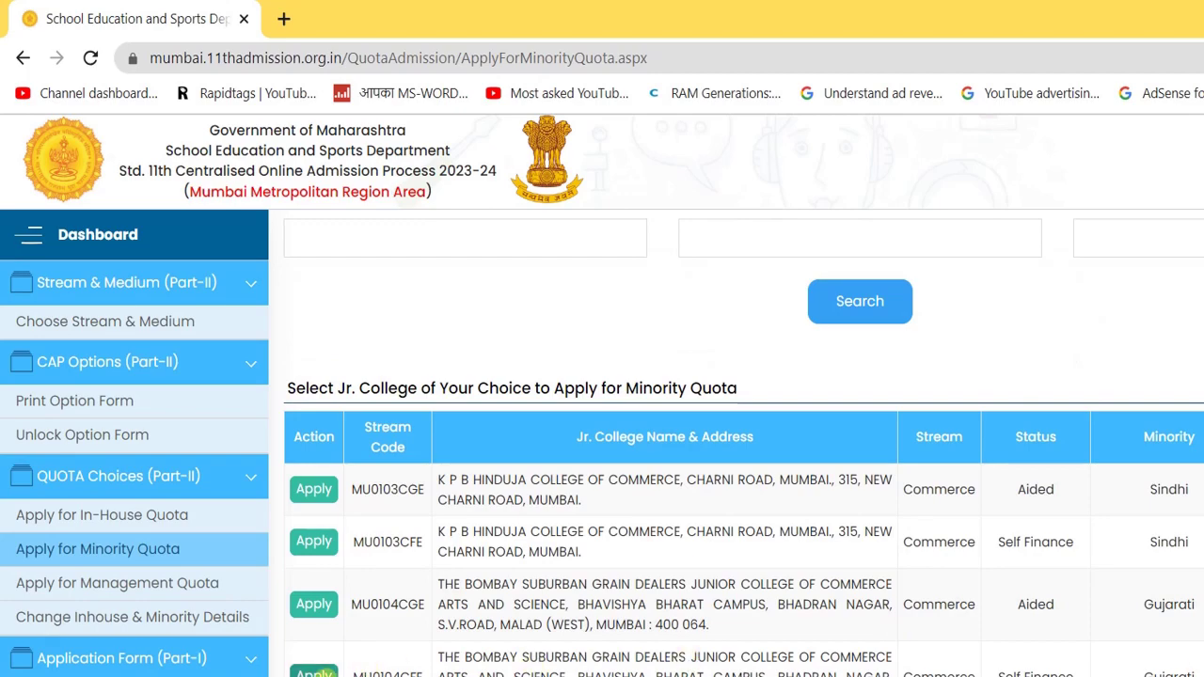
click(315, 672)
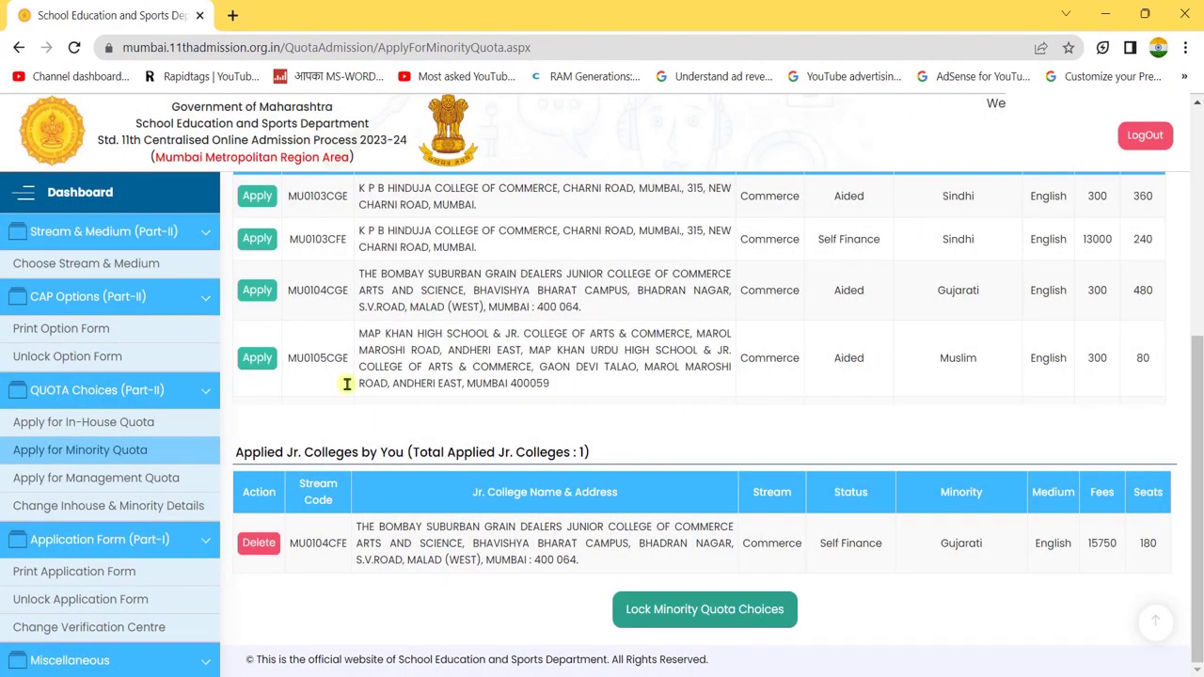
Search the In-House Quota colleges and apply for Sinhgad Junior College of Commerce, stream code MU0954CFE
click(117, 429)
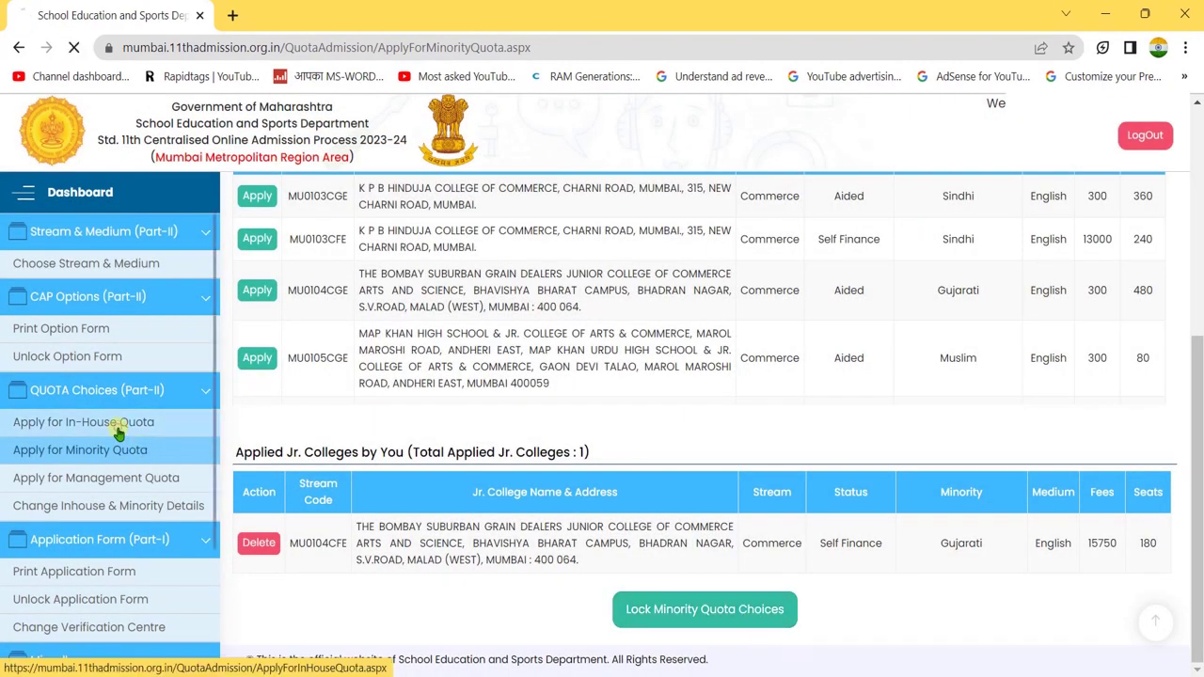
click(683, 448)
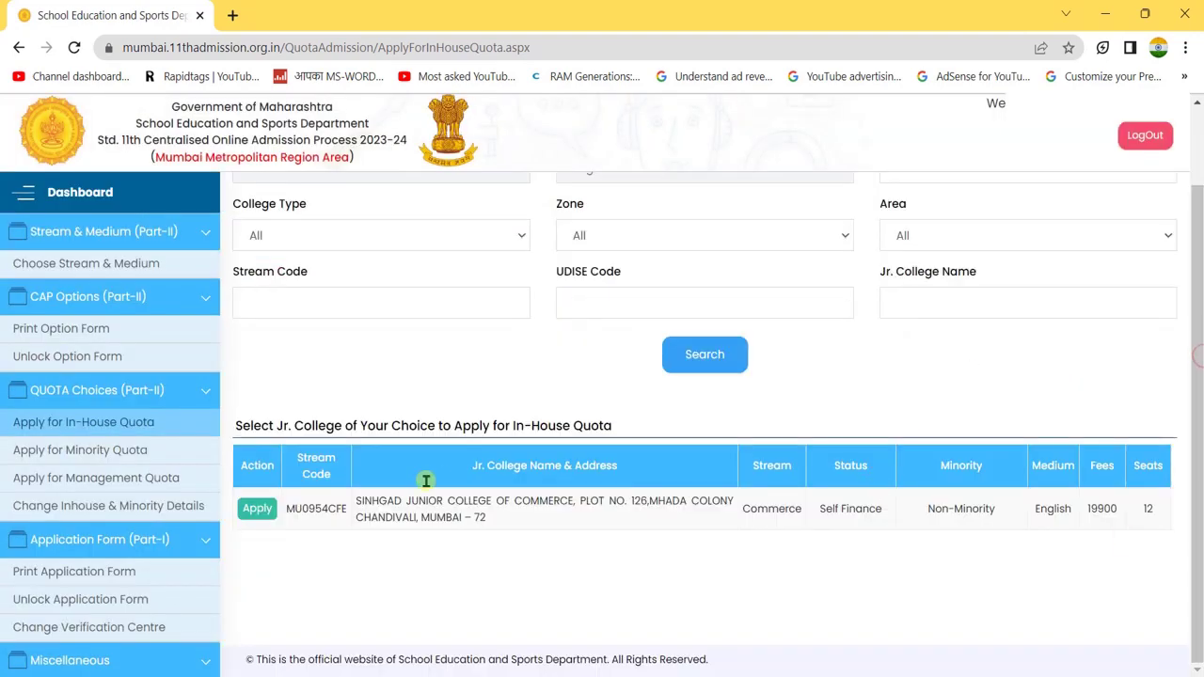
click(253, 509)
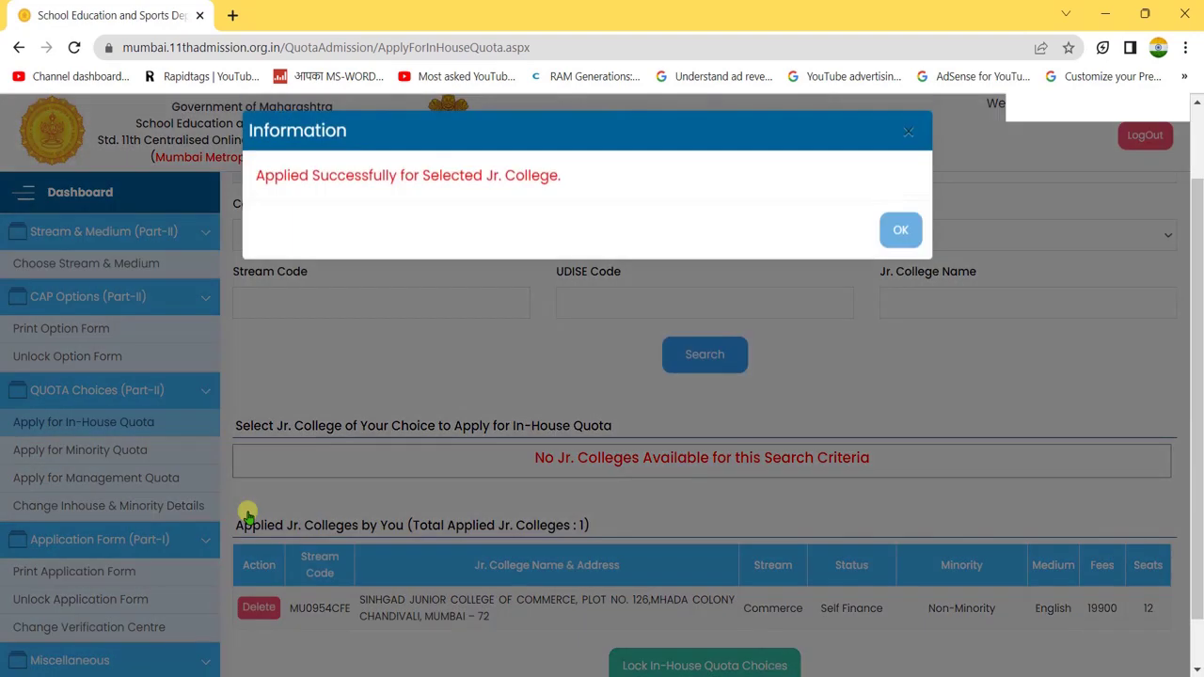
click(909, 234)
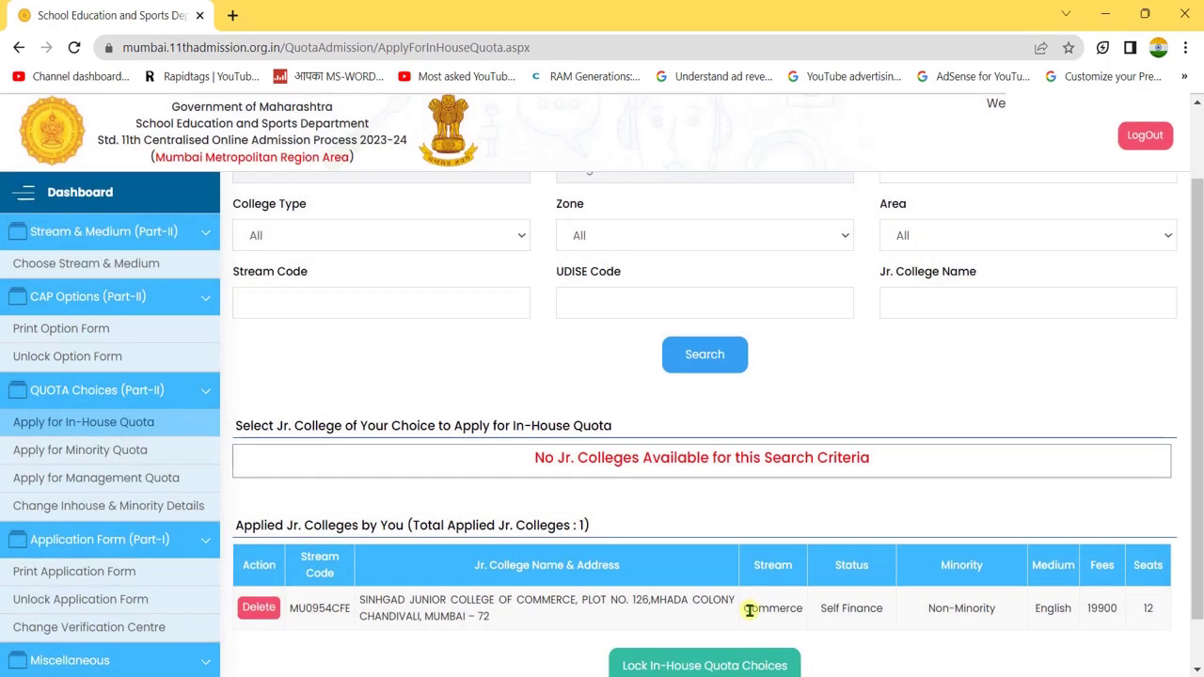